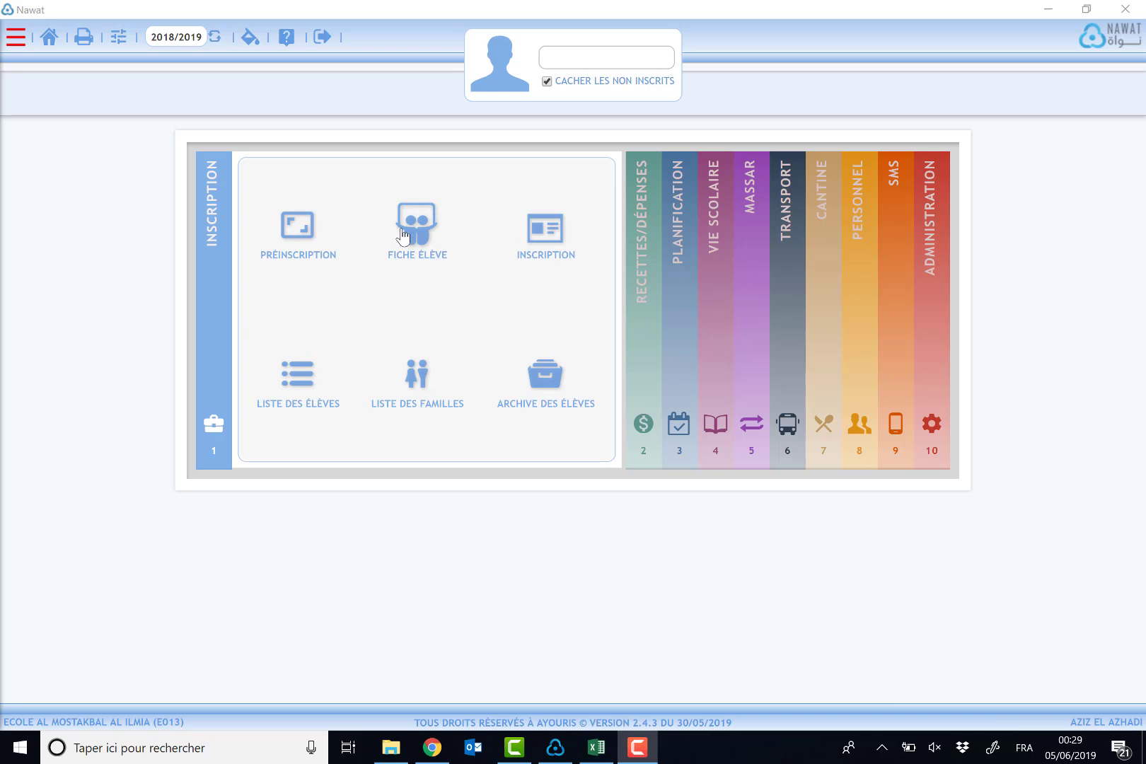
Open the Inscription page and load the student's record by entering the registration number in the student filter
click(552, 244)
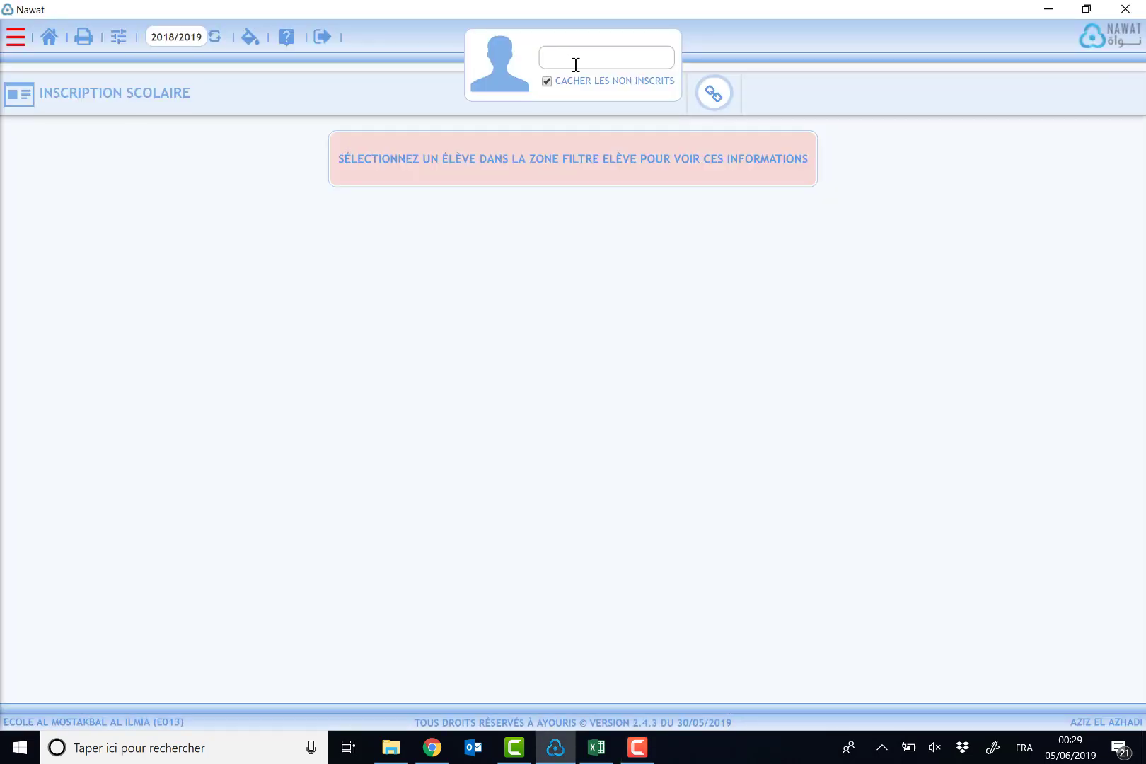
click(576, 65)
text(515)
key(Return)
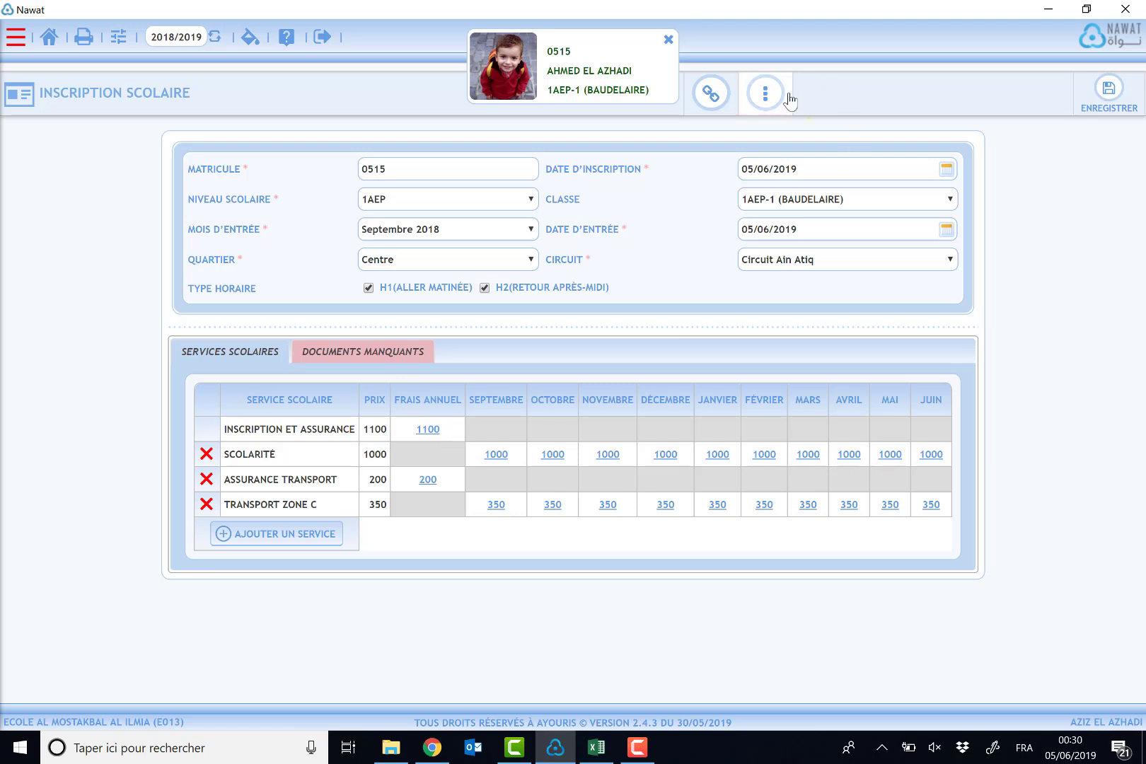
Look through the Recettes/Dépenses section on the home page and in the side menu for the Echéance entry
click(49, 37)
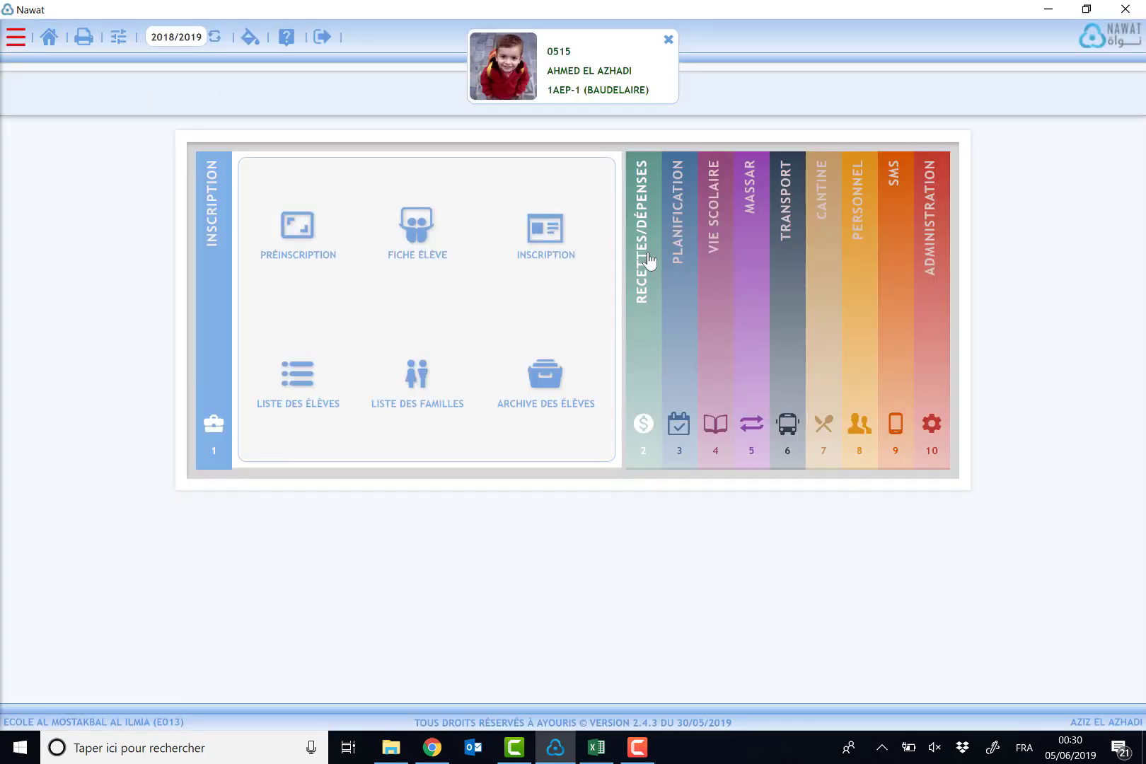
click(649, 262)
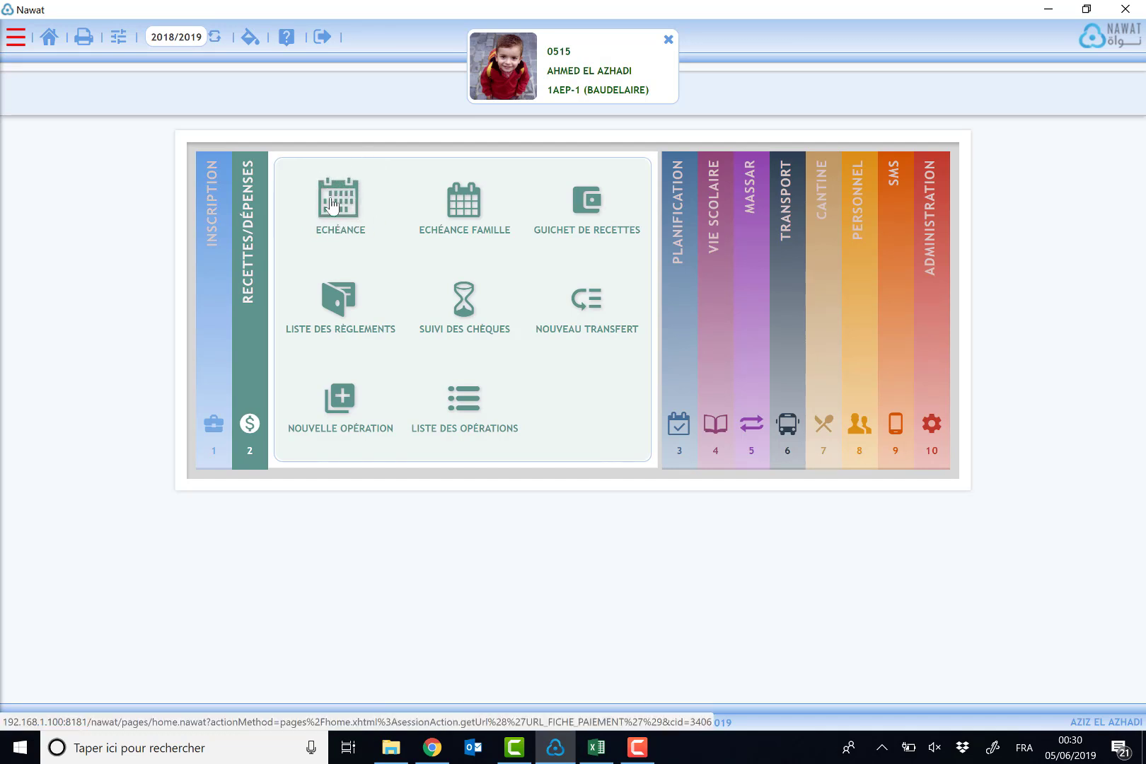
click(16, 37)
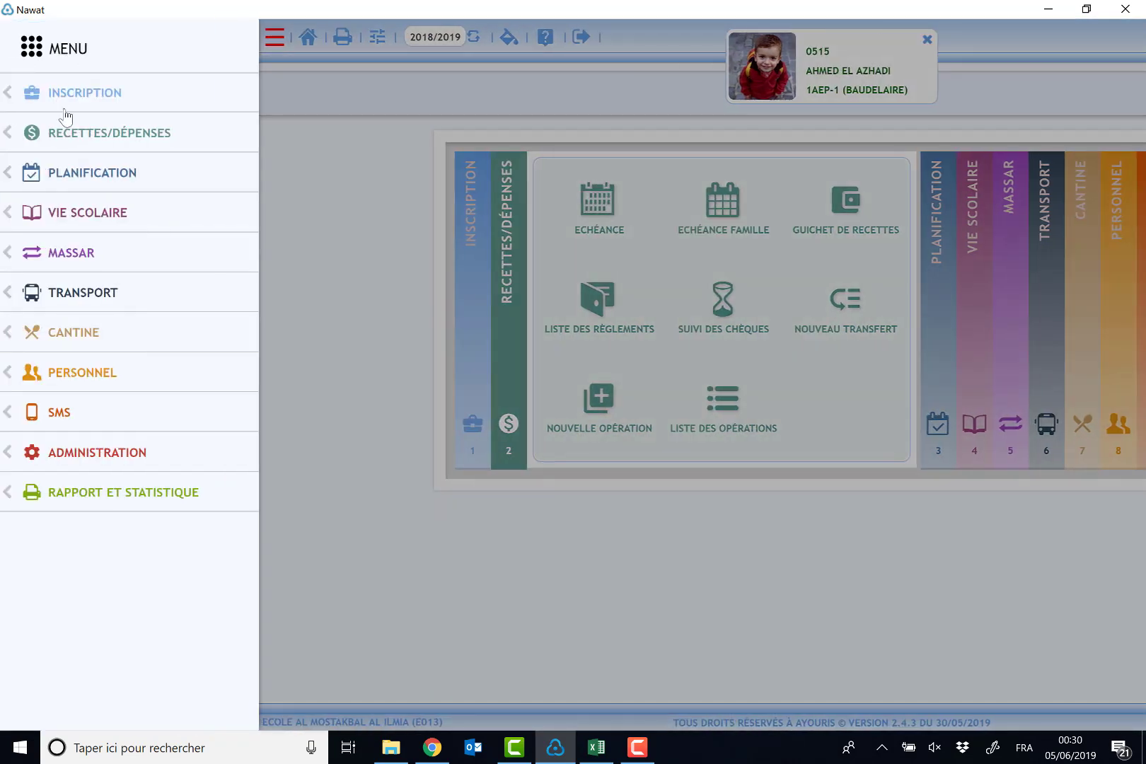
click(87, 137)
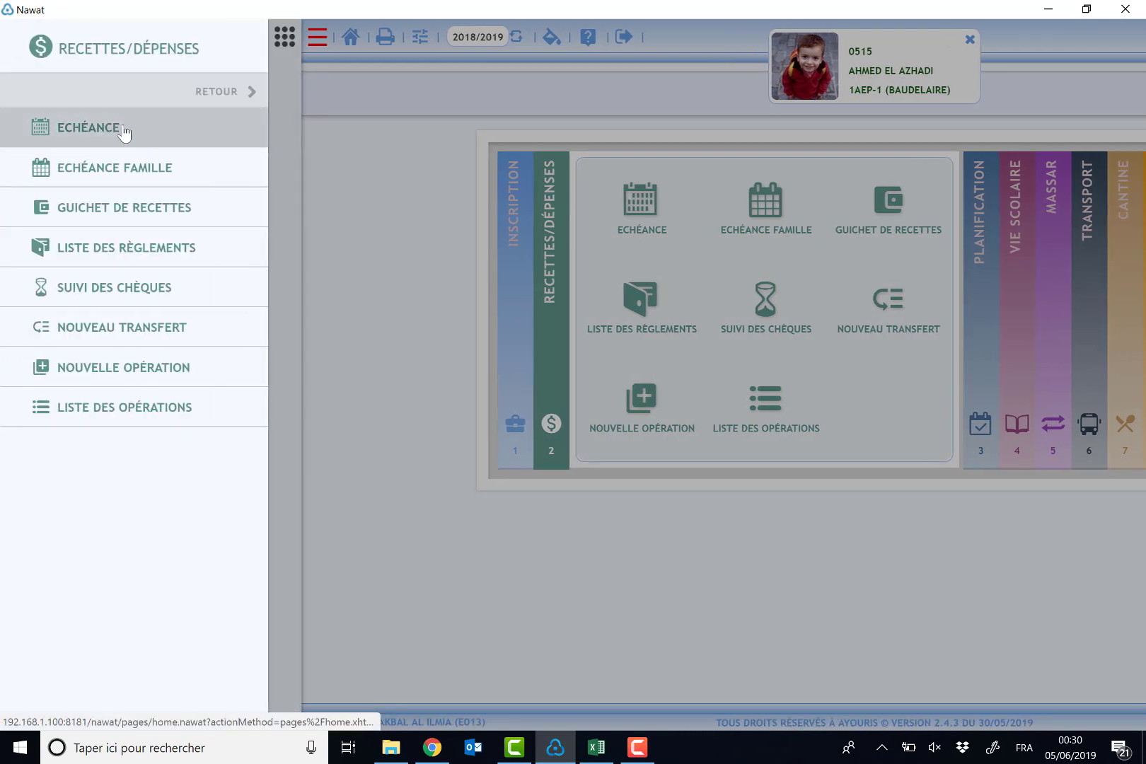
click(216, 91)
click(372, 202)
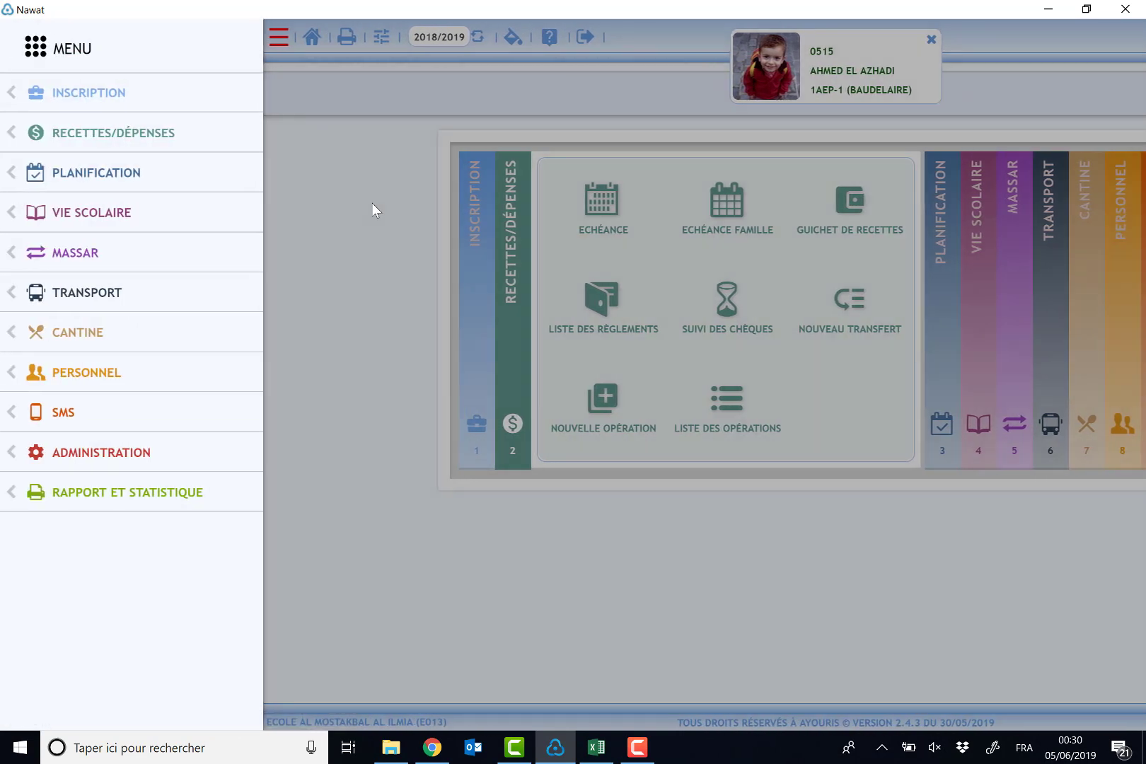
Return to the student's Inscription page and follow its linked pages to the Echéance list
click(204, 235)
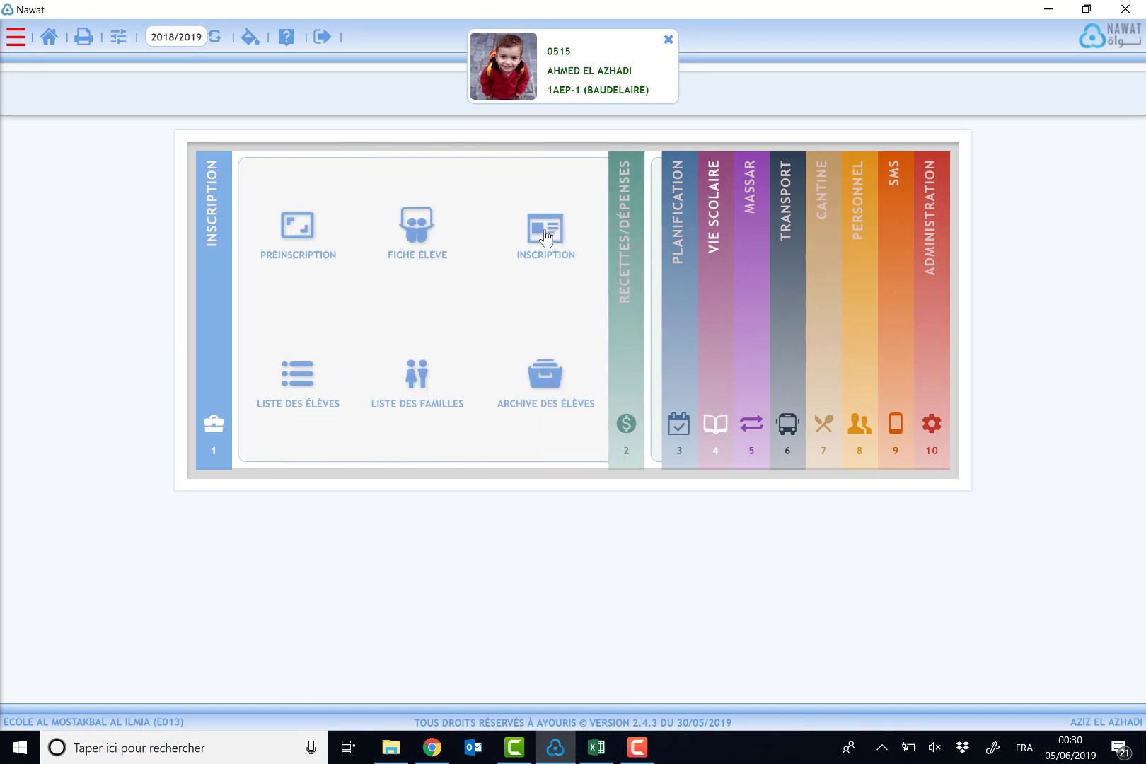
click(551, 235)
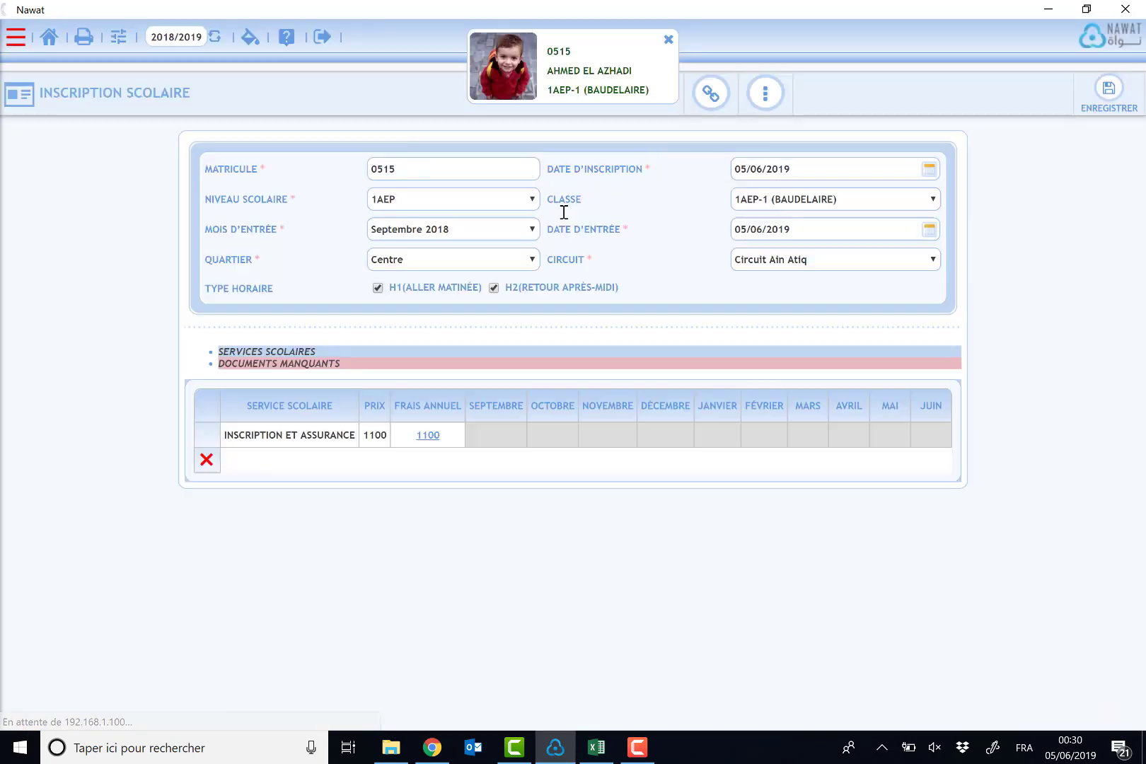
mouse_move(711, 95)
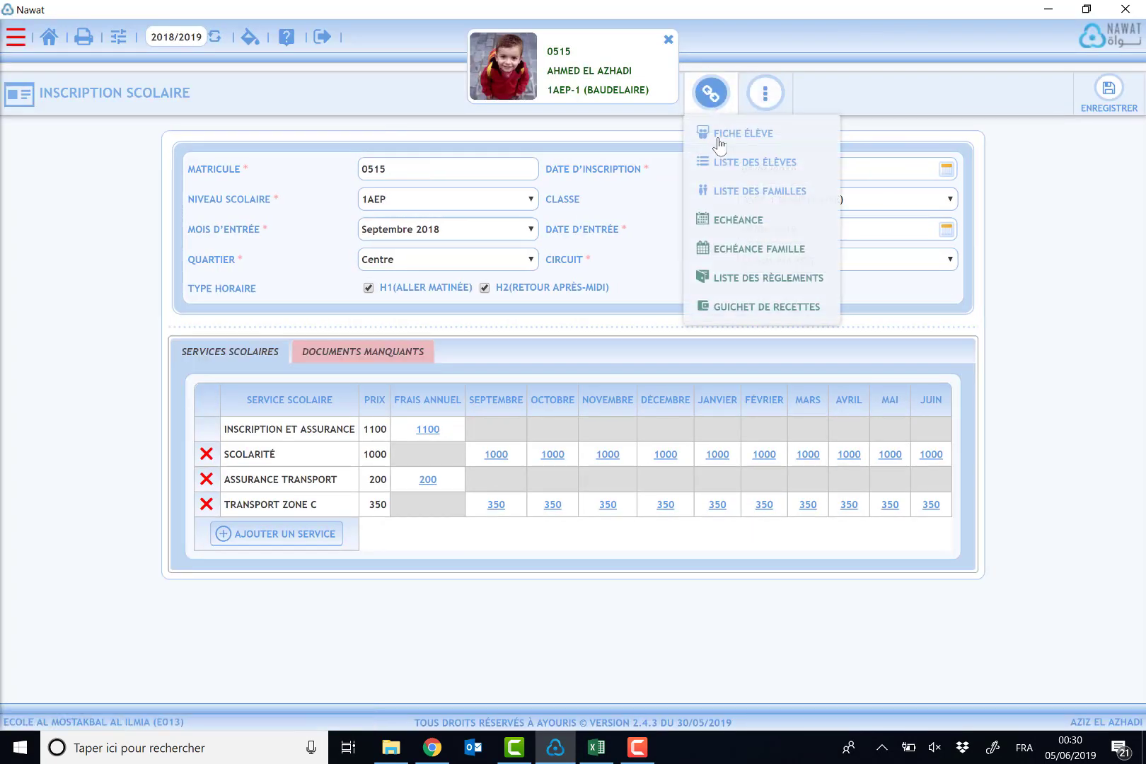
click(740, 221)
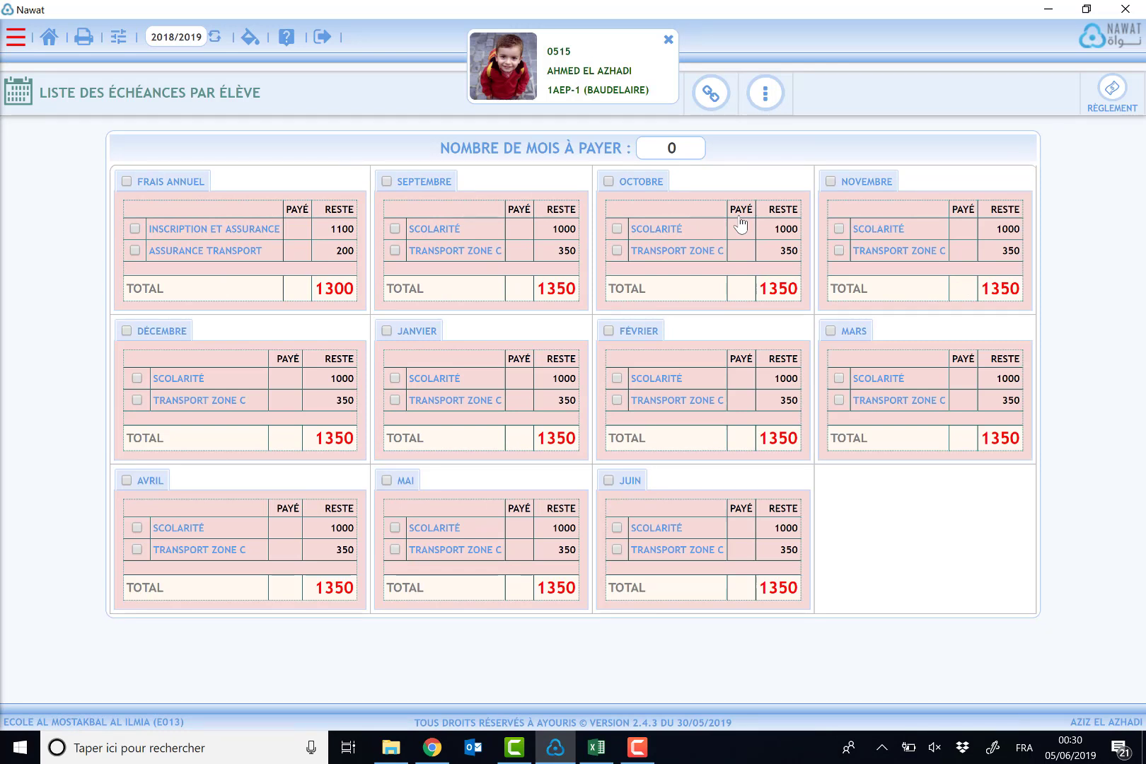
Select the whole Frais annuel block, clear it, and reselect Inscription et assurance and Assurance transport individually
click(126, 180)
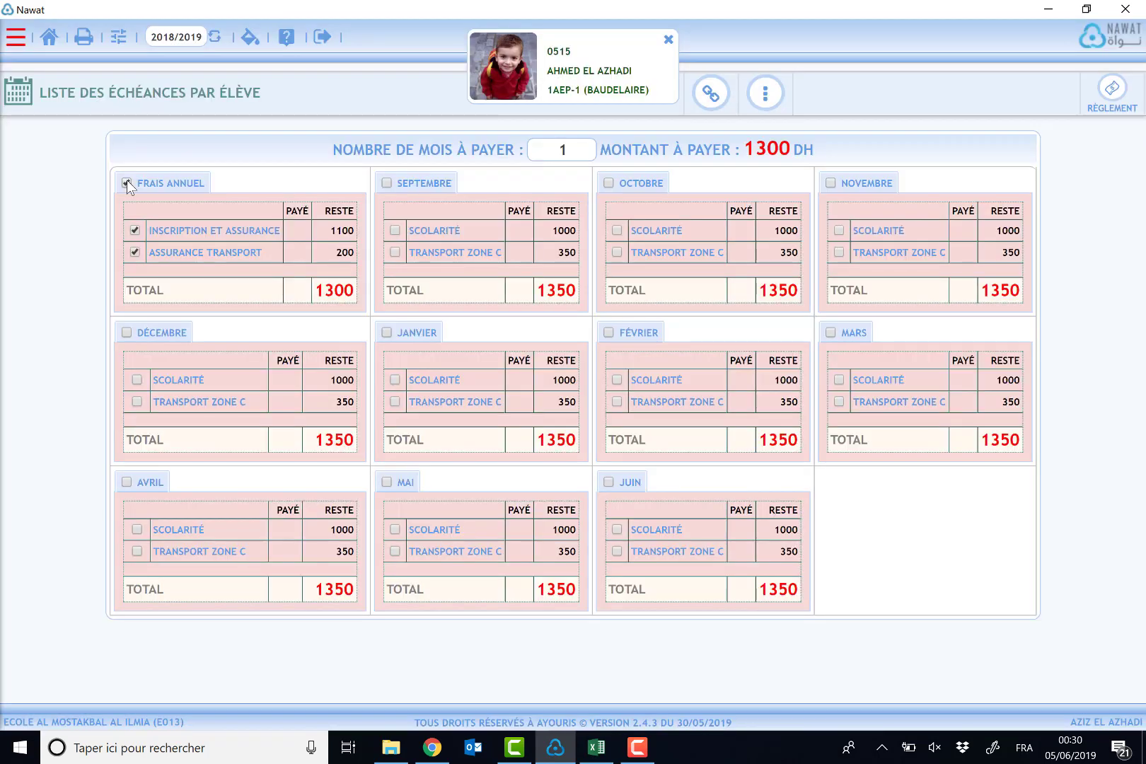
click(126, 183)
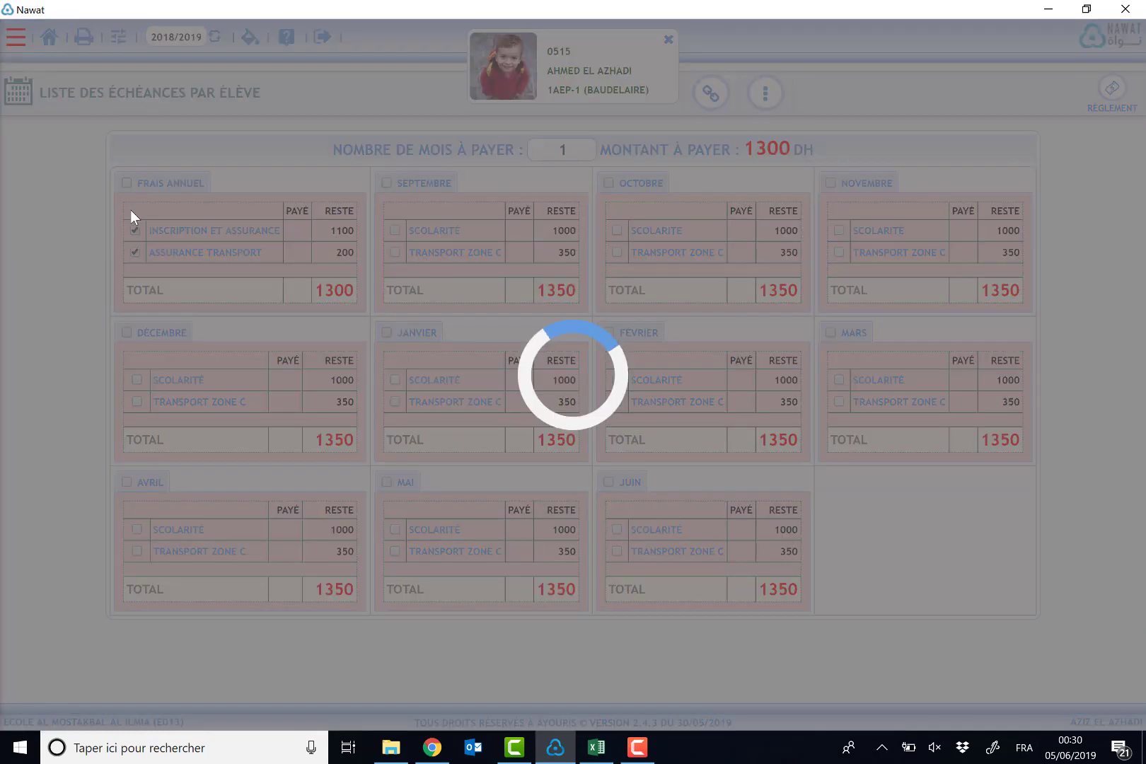
click(134, 230)
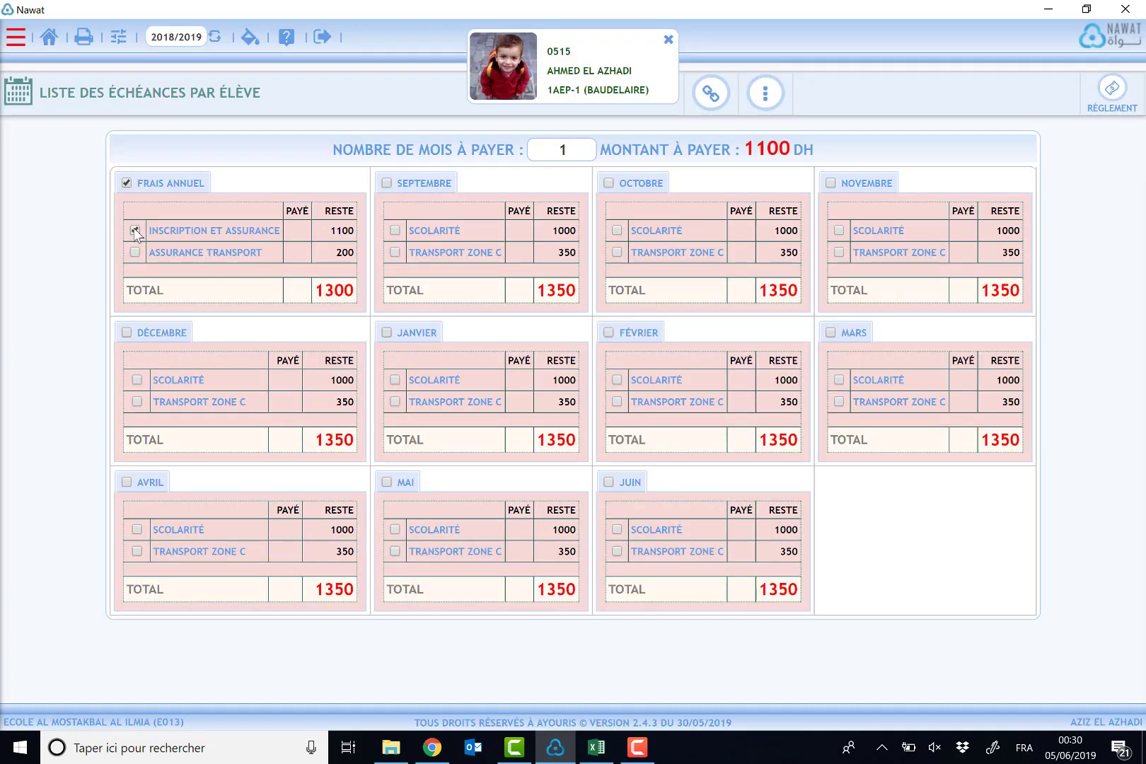
click(136, 254)
Set the number of months to pay to 4 and check the resulting amount to pay
double_click(563, 151)
text(4)
double_click(791, 148)
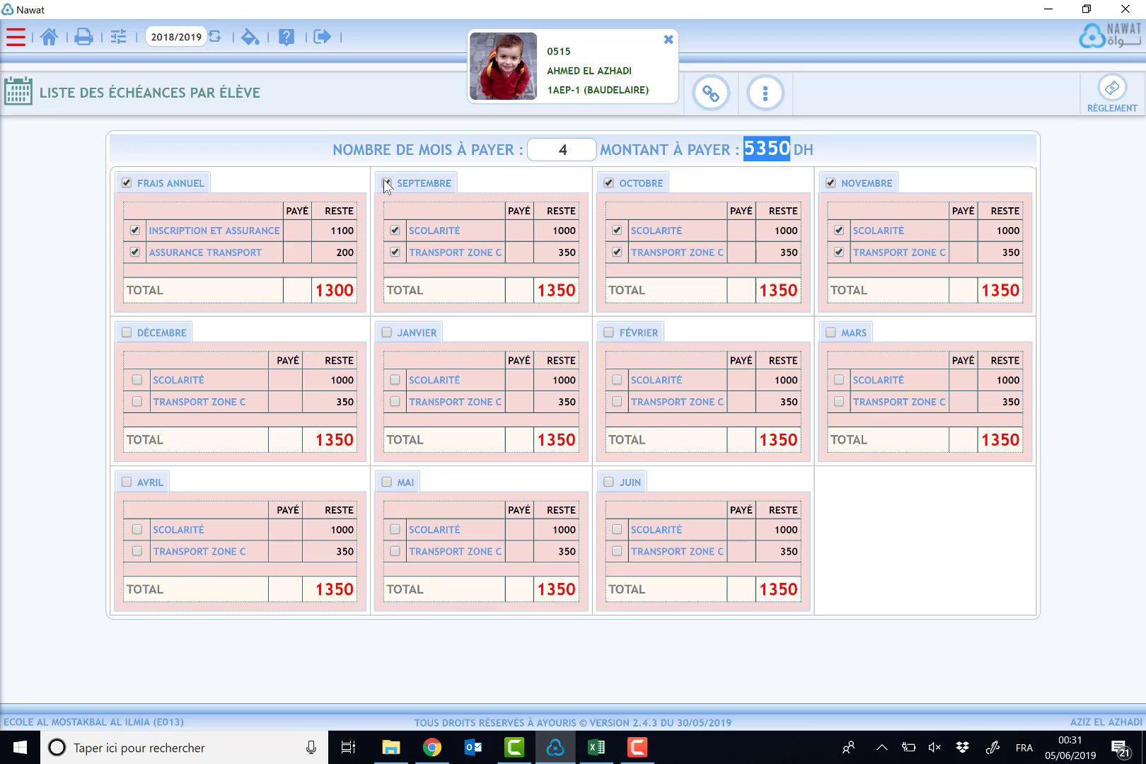
Set the number of months to pay to 1 and open the payment form for the annual fees
drag(598, 150, 504, 147)
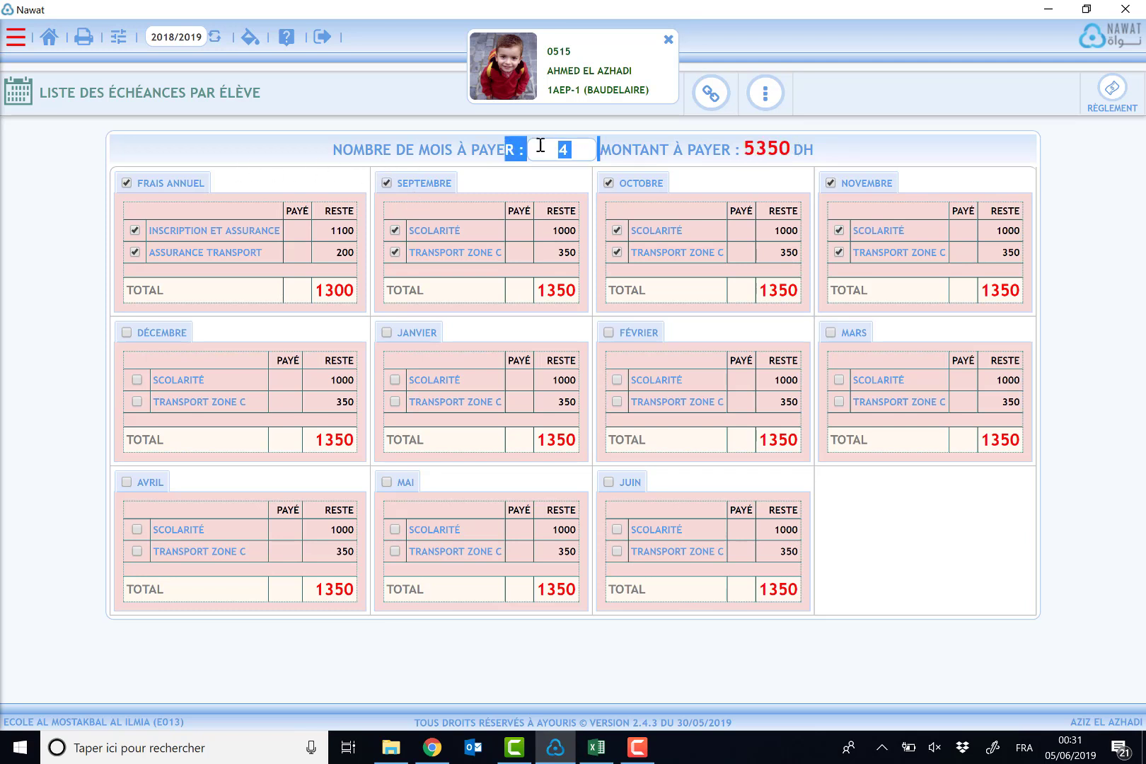
drag(583, 151, 530, 150)
text(1)
key(Return)
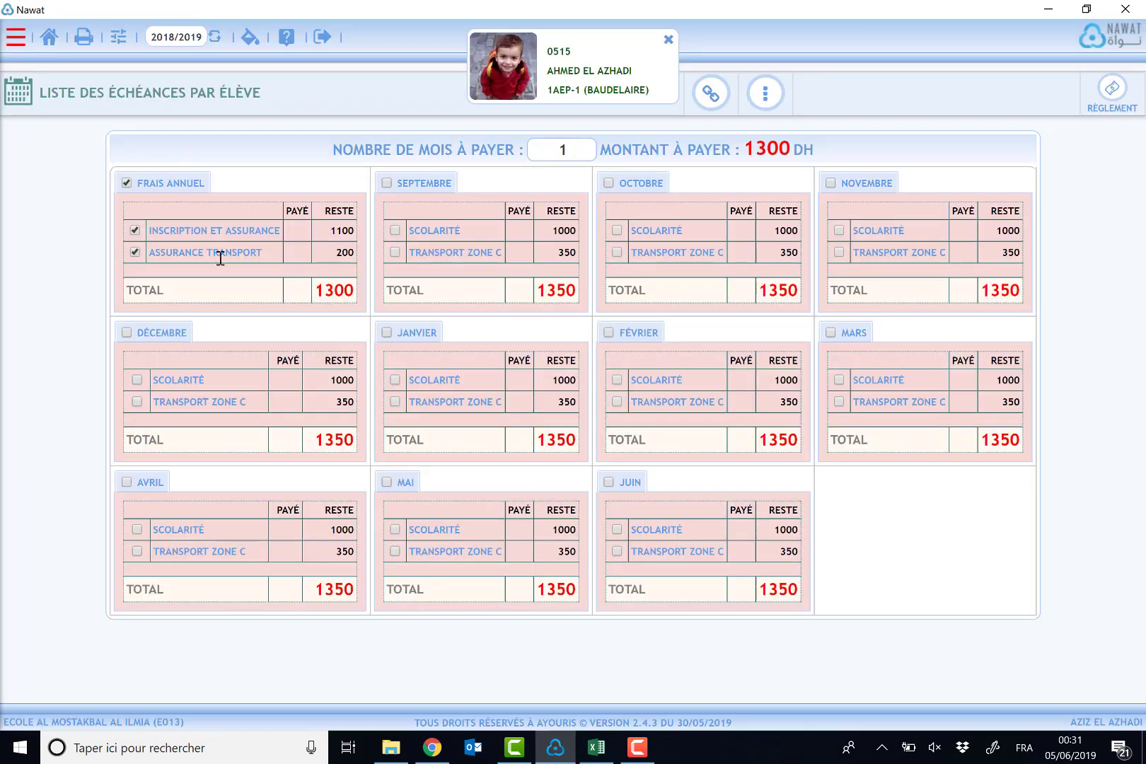
click(1112, 98)
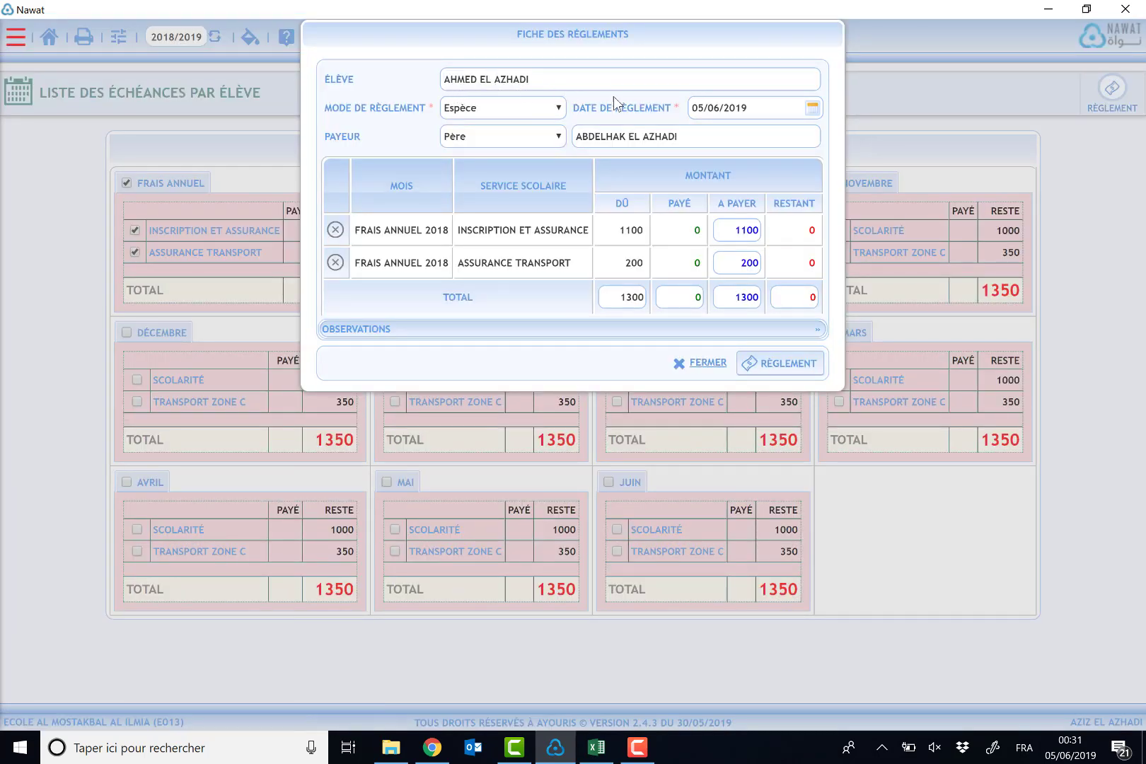
Choose Espèce as the payment mode, checking the student's name and the payment date in the form
drag(529, 80, 440, 79)
click(488, 107)
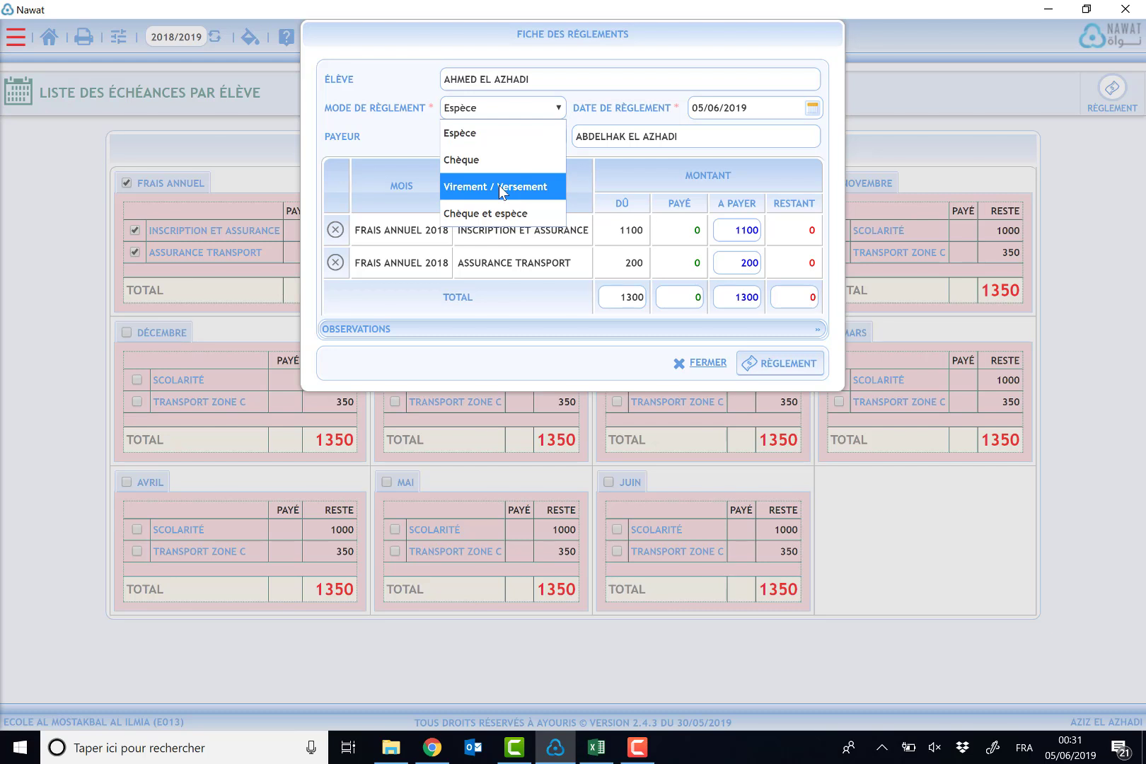
click(506, 140)
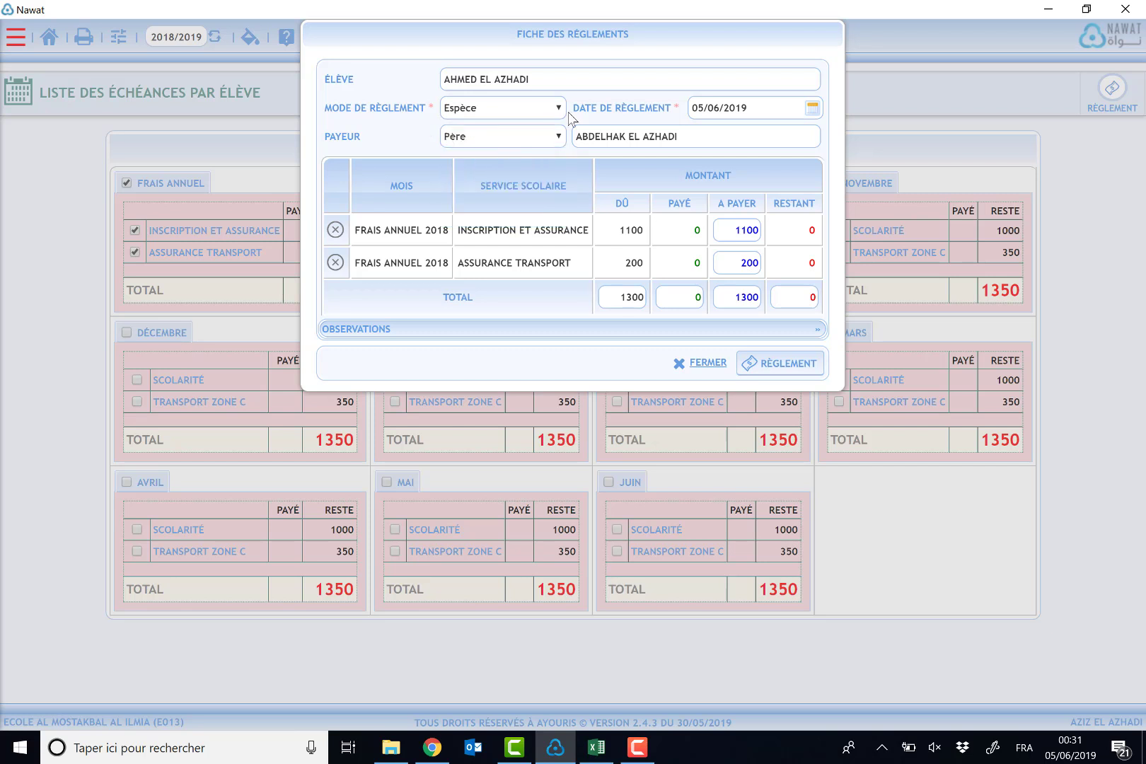
drag(741, 106, 685, 110)
Try Mère, Elève and Autre personne as the payer, and set the payer back to Père
click(487, 138)
right_click(493, 139)
click(624, 135)
click(550, 136)
click(612, 135)
click(544, 138)
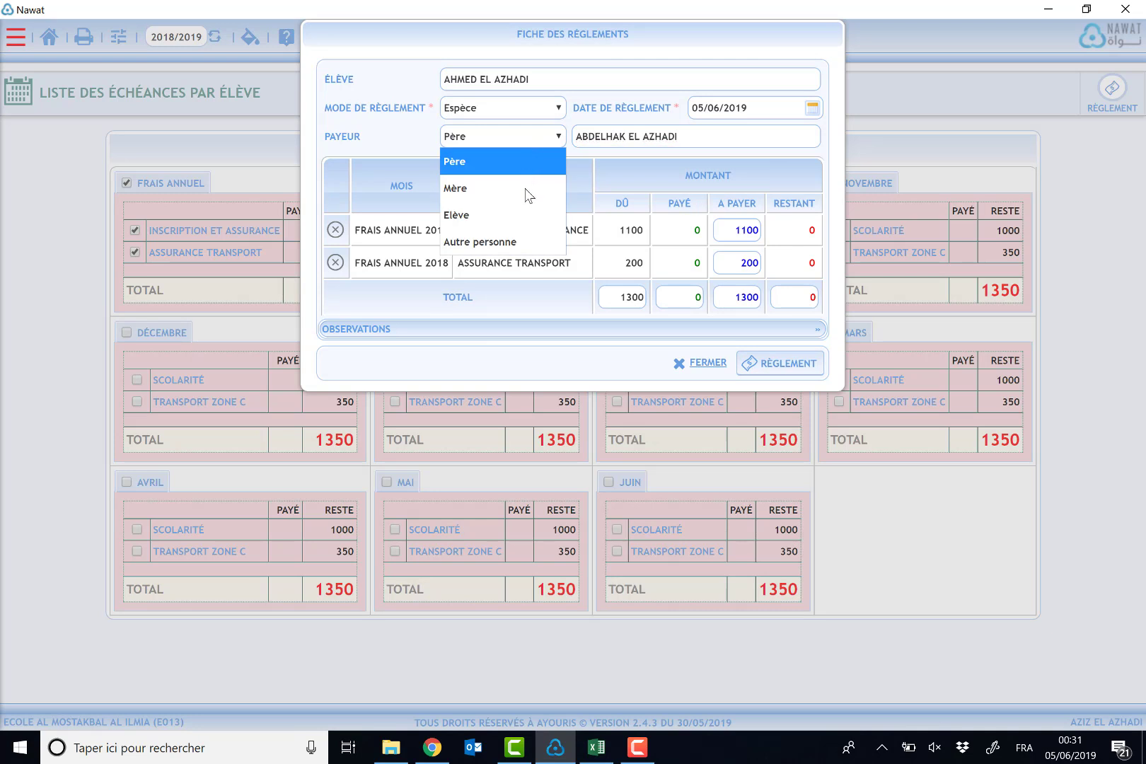
click(527, 187)
drag(695, 133, 524, 136)
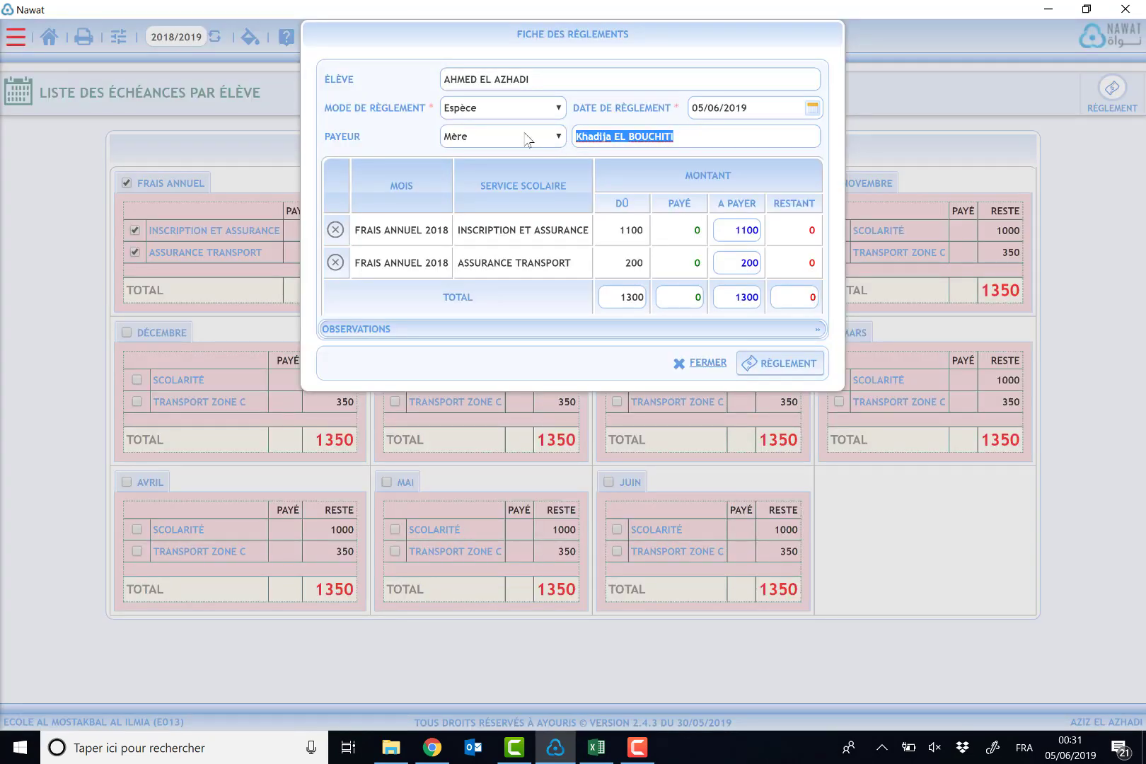
click(524, 136)
click(518, 215)
drag(694, 134, 529, 136)
click(529, 136)
click(514, 243)
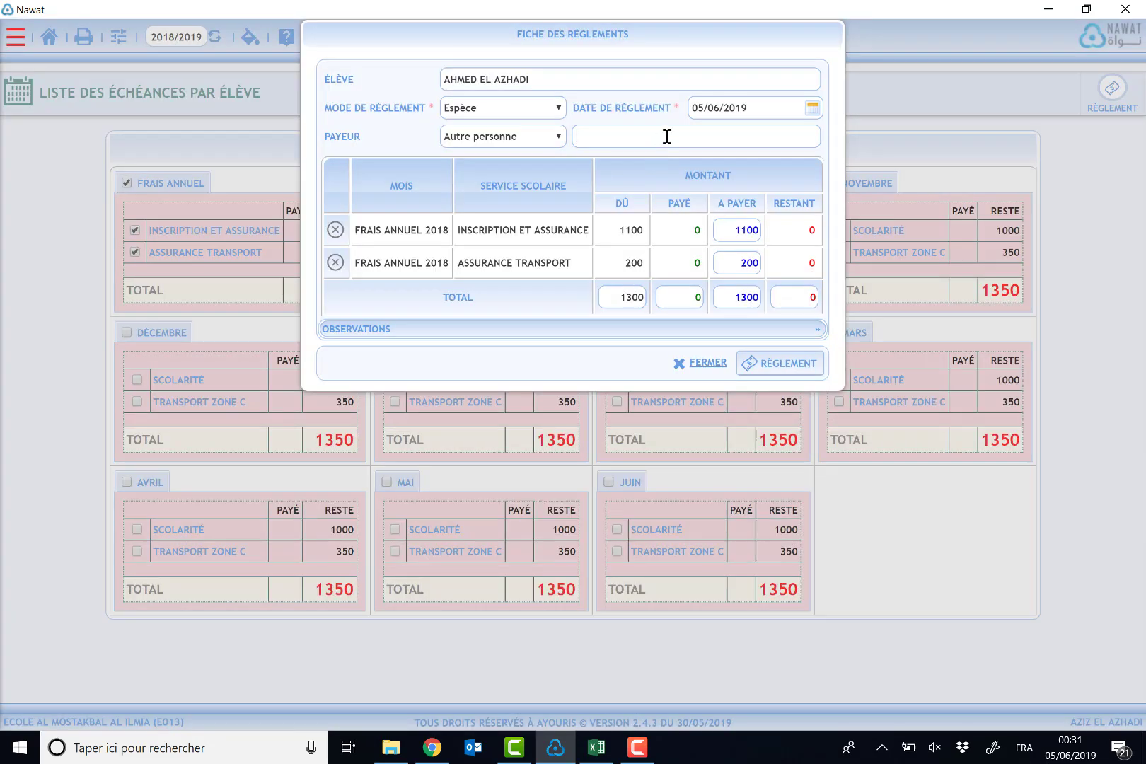
click(510, 138)
click(499, 169)
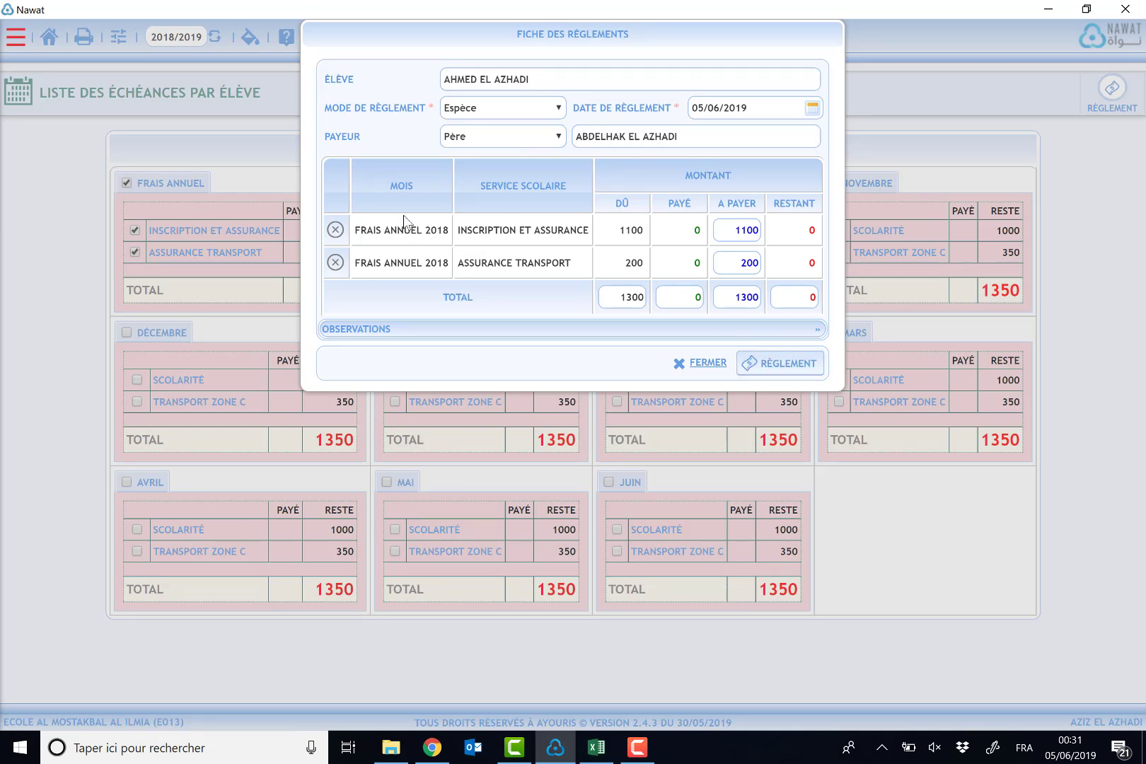
Review the annual fee lines, expand the Observations section and record the payment without a remark
drag(366, 230, 545, 263)
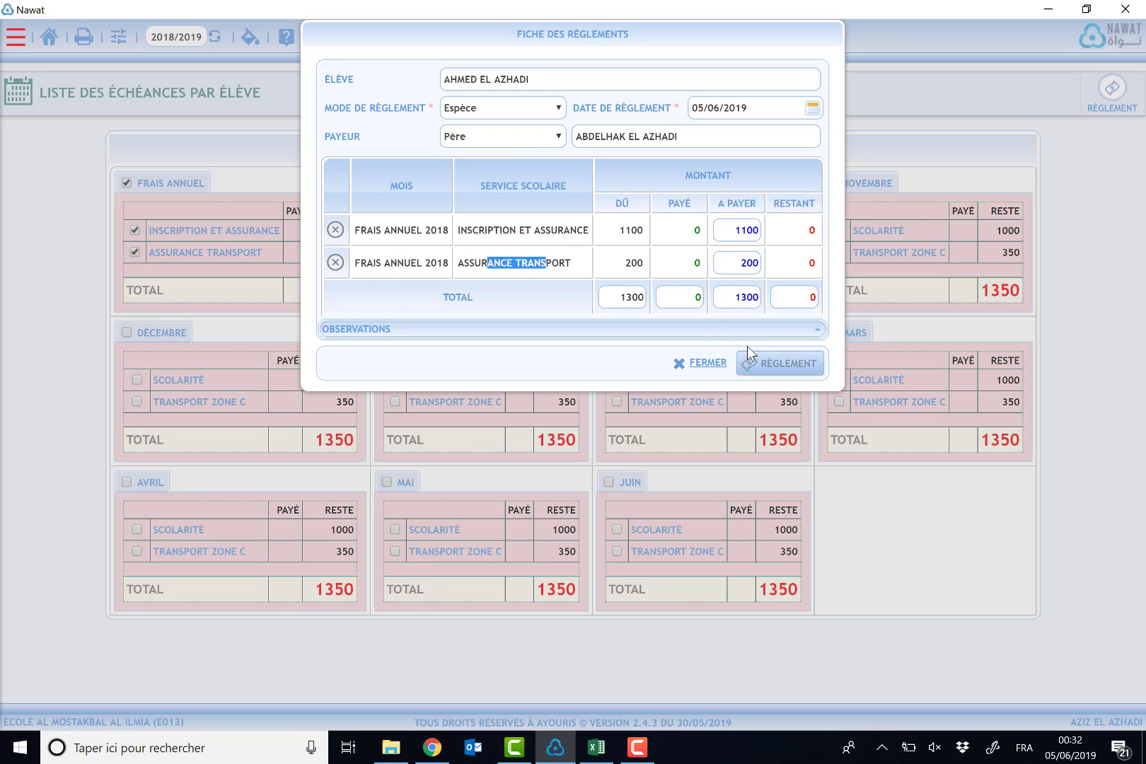
click(819, 330)
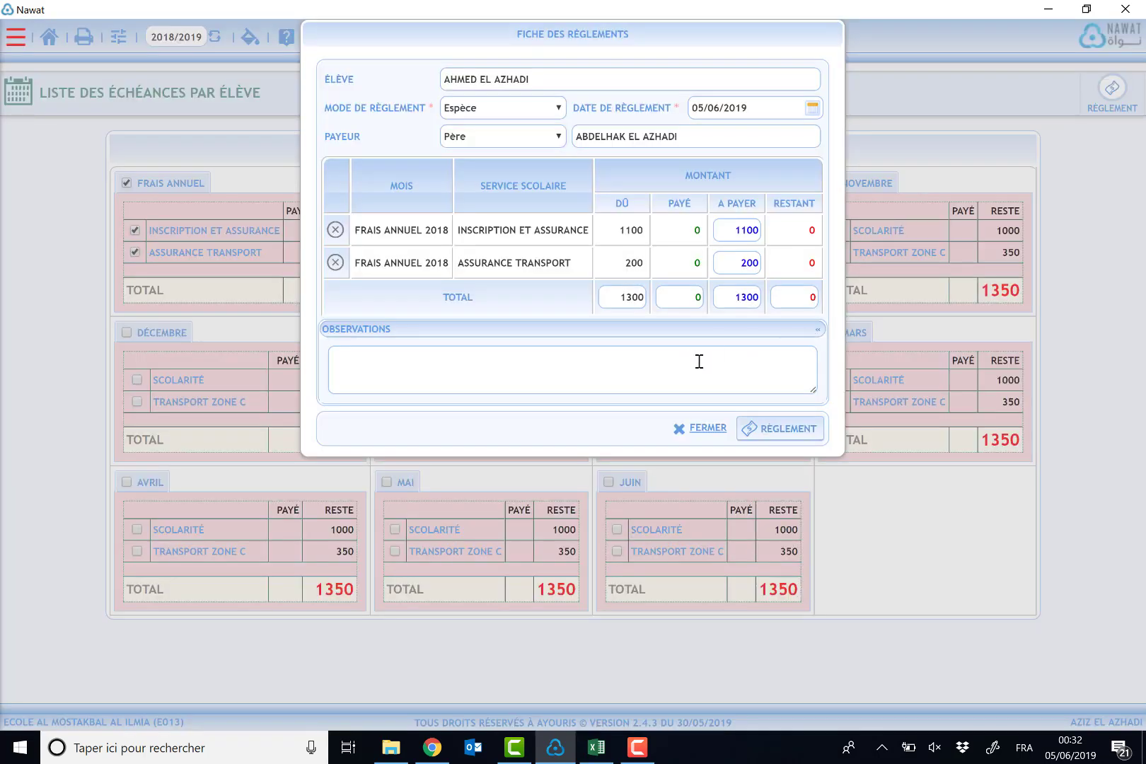
click(771, 434)
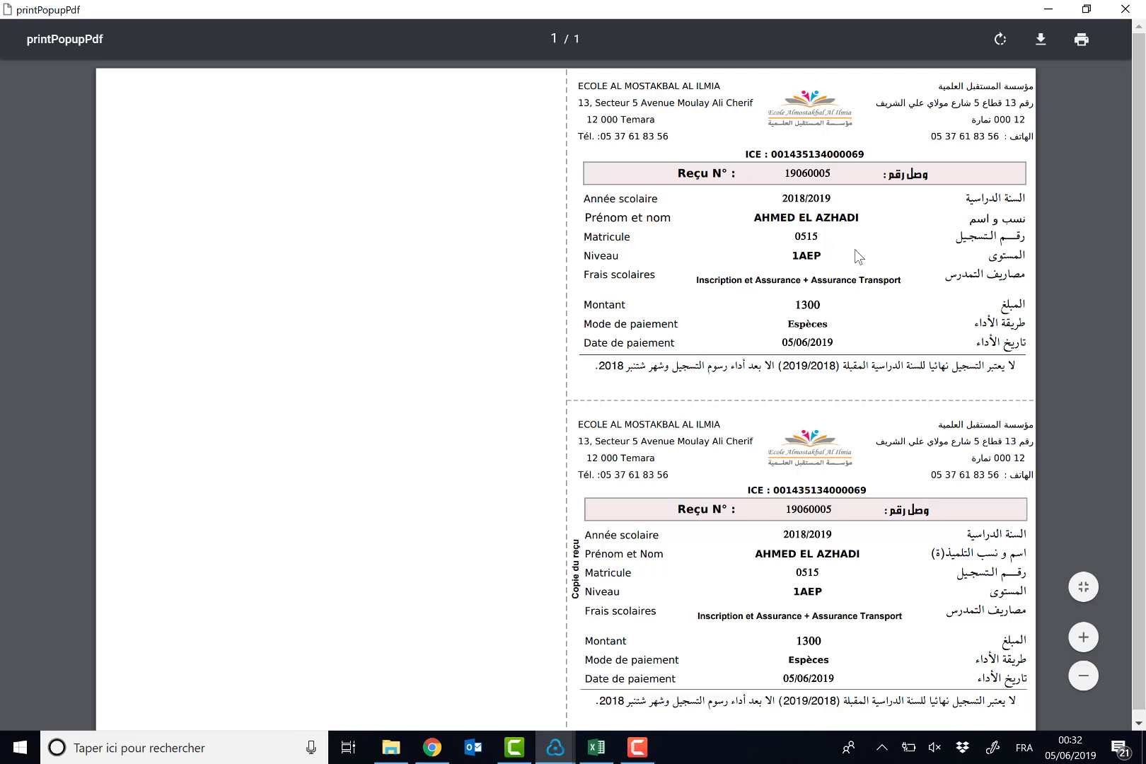
Check the receipt's school year, student details, level, fees, amount, payment mode and date, and close it
drag(782, 197, 846, 201)
drag(747, 216, 864, 216)
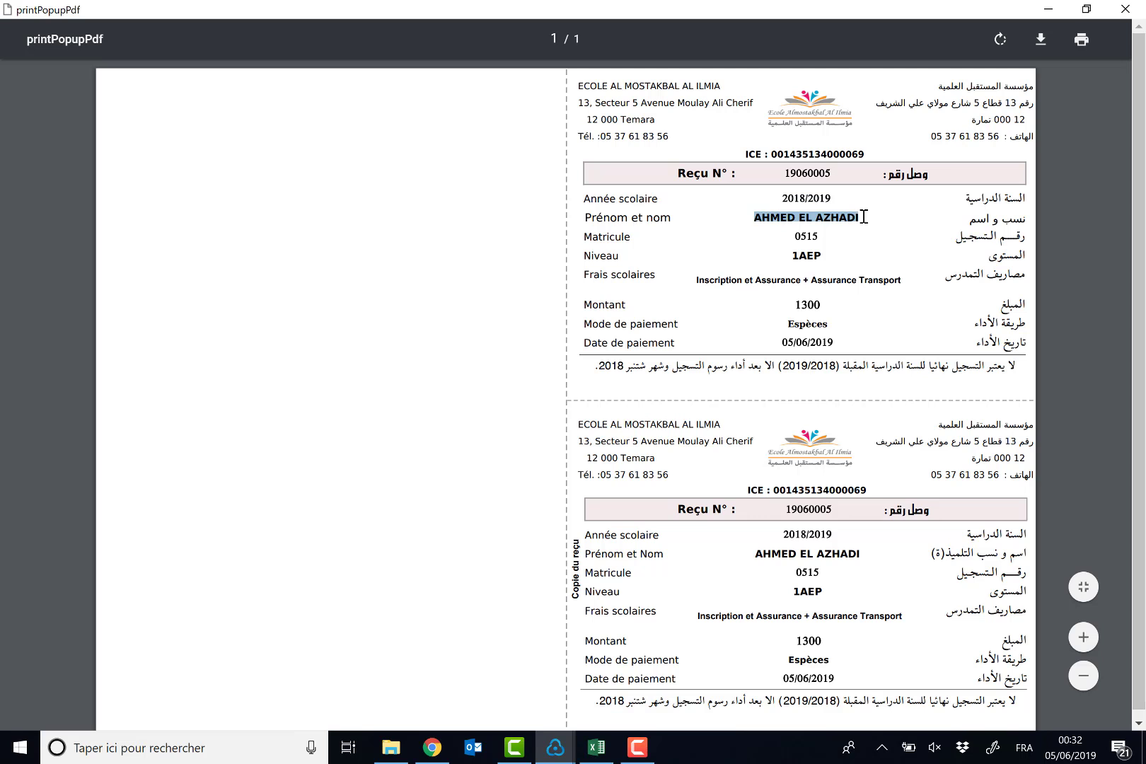
double_click(798, 237)
drag(791, 256, 836, 263)
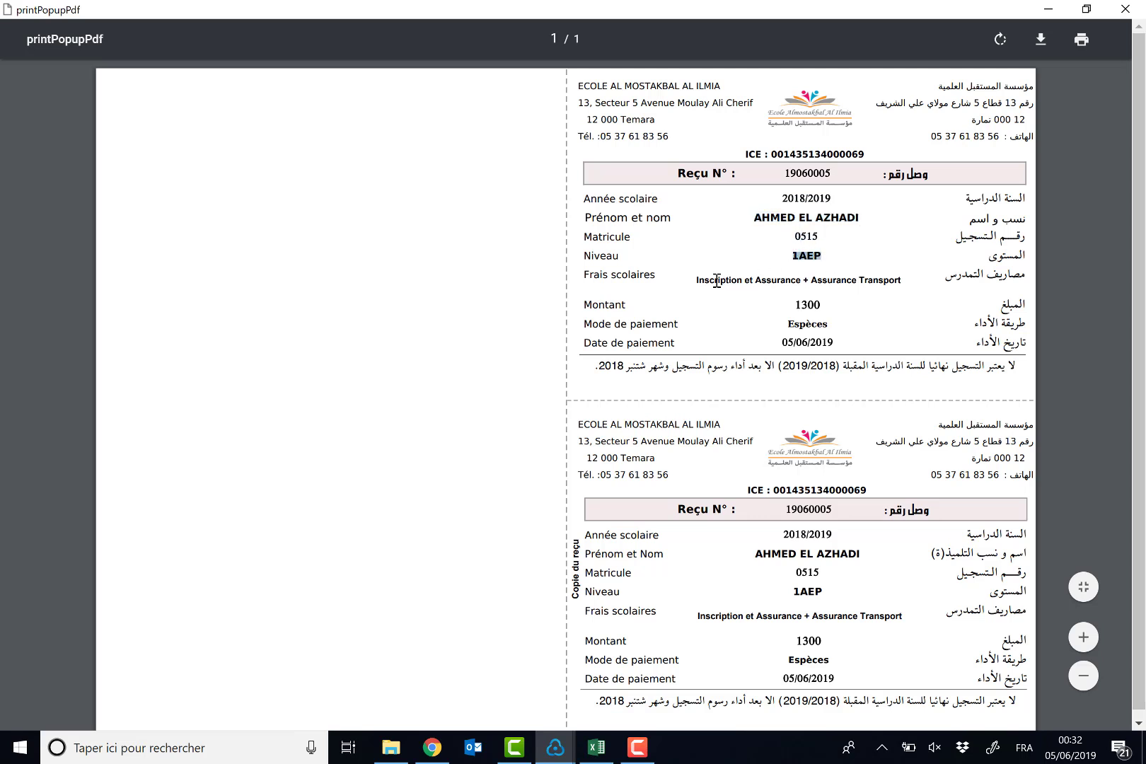
drag(711, 280, 879, 280)
double_click(814, 304)
click(806, 336)
double_click(812, 327)
drag(778, 342, 837, 342)
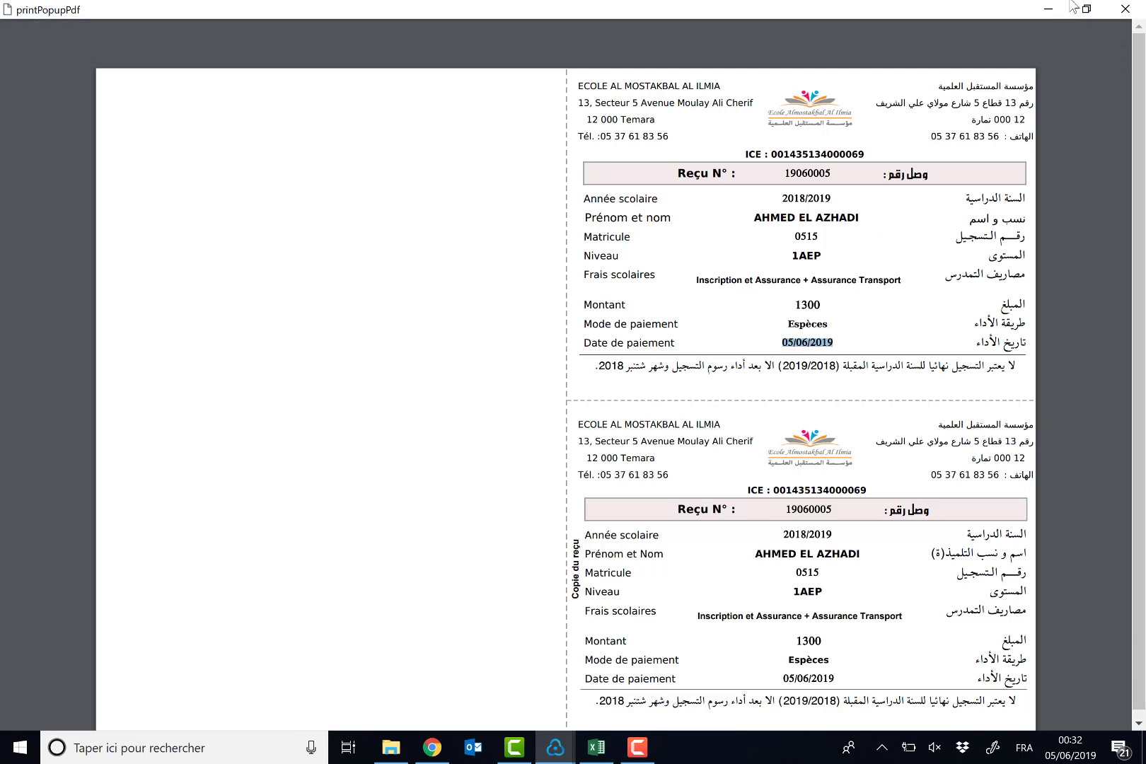
click(1125, 9)
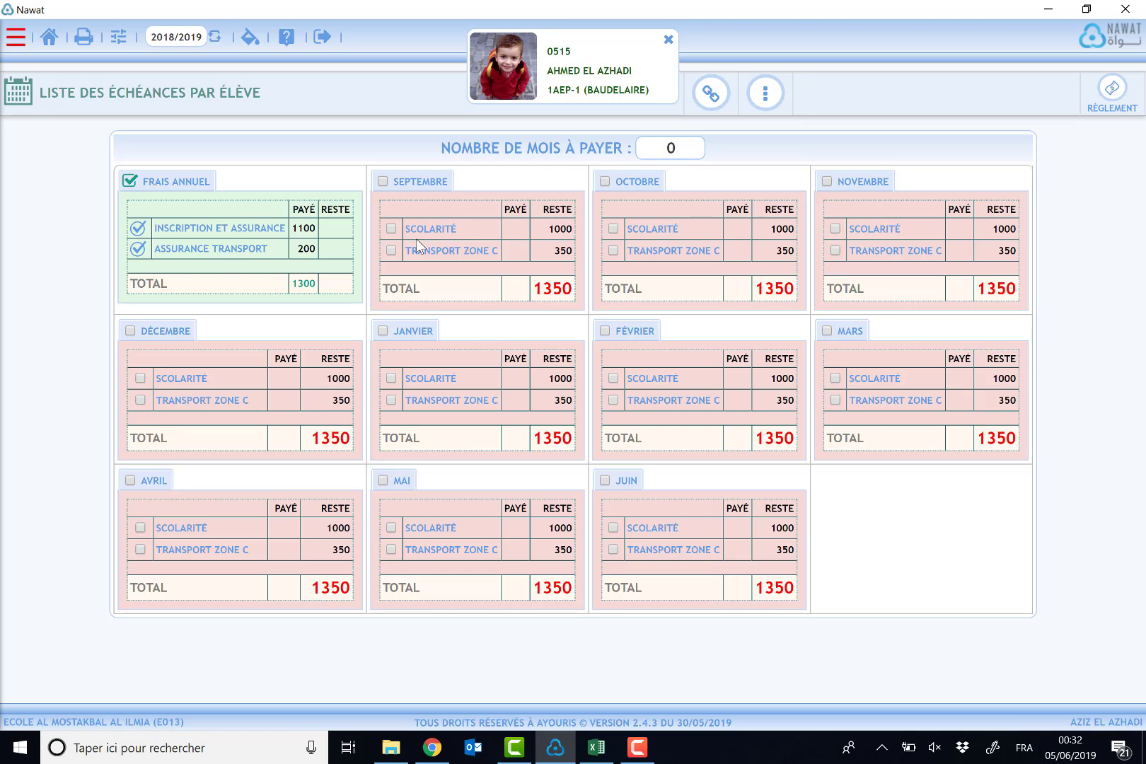
Select only Scolarité for September, leaving out Transport zone C, and open the payment form
click(382, 182)
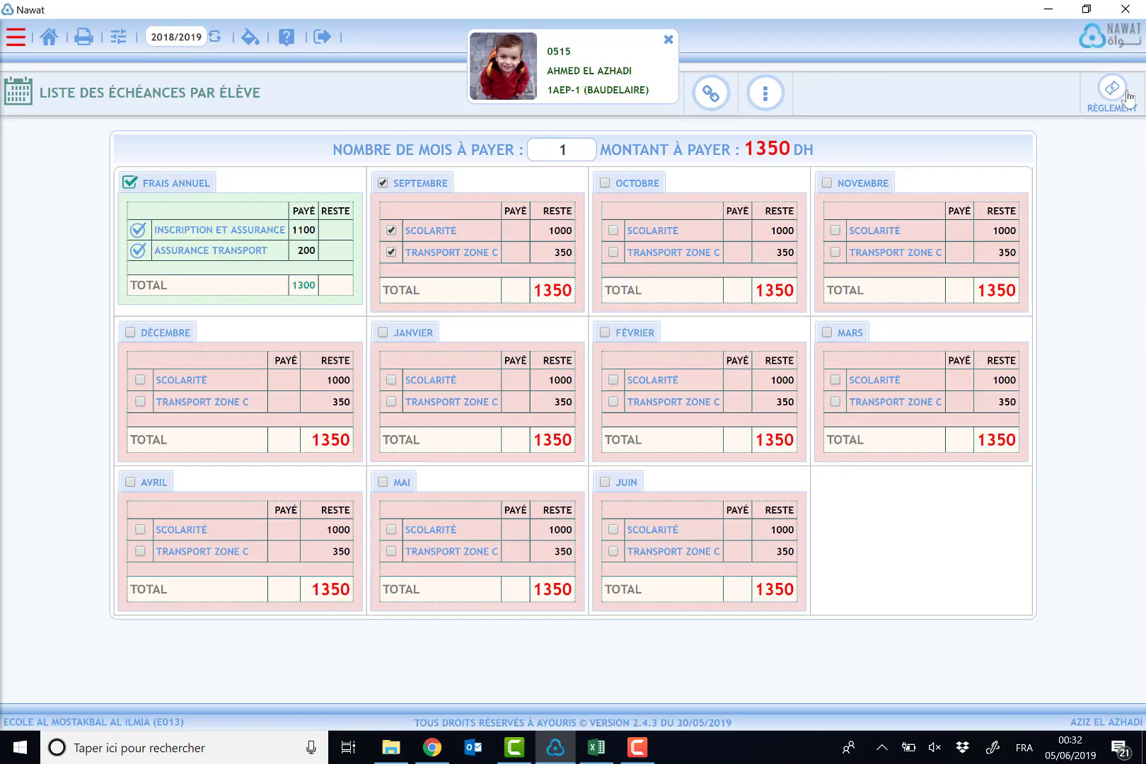
click(391, 252)
drag(754, 149, 824, 150)
click(1105, 90)
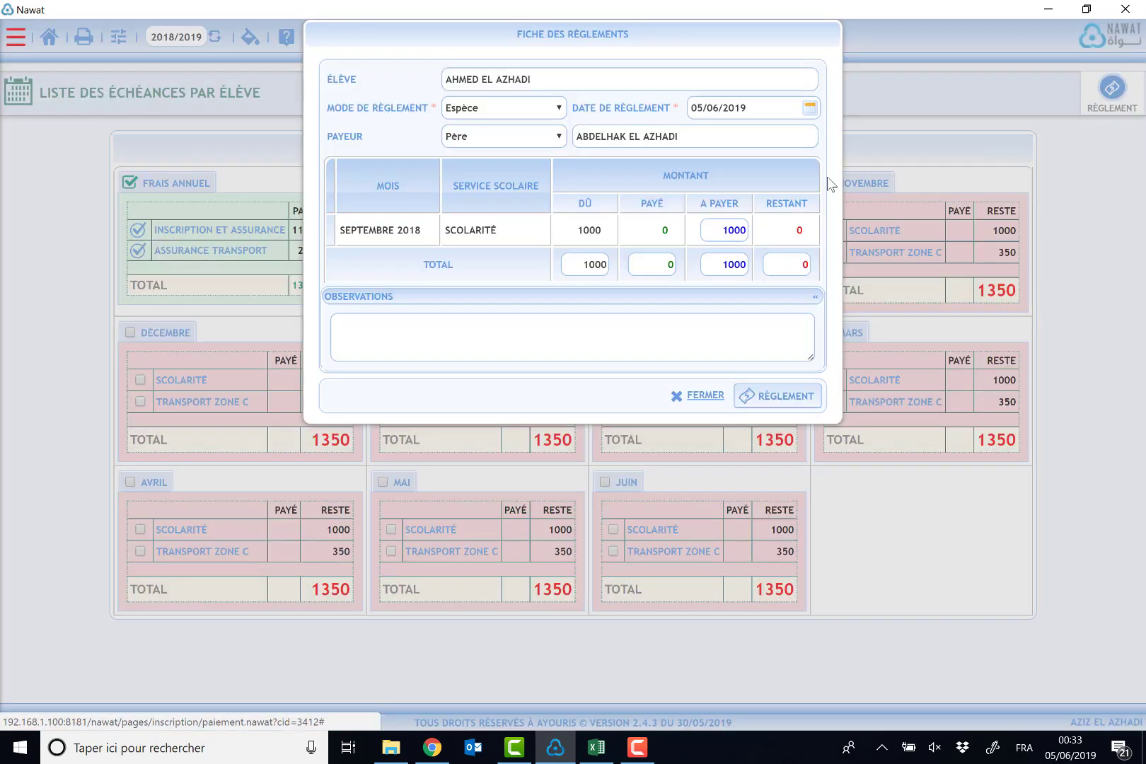
Set the payment mode to Chèque and the bank to GBP - Banque populaire
click(498, 112)
click(511, 164)
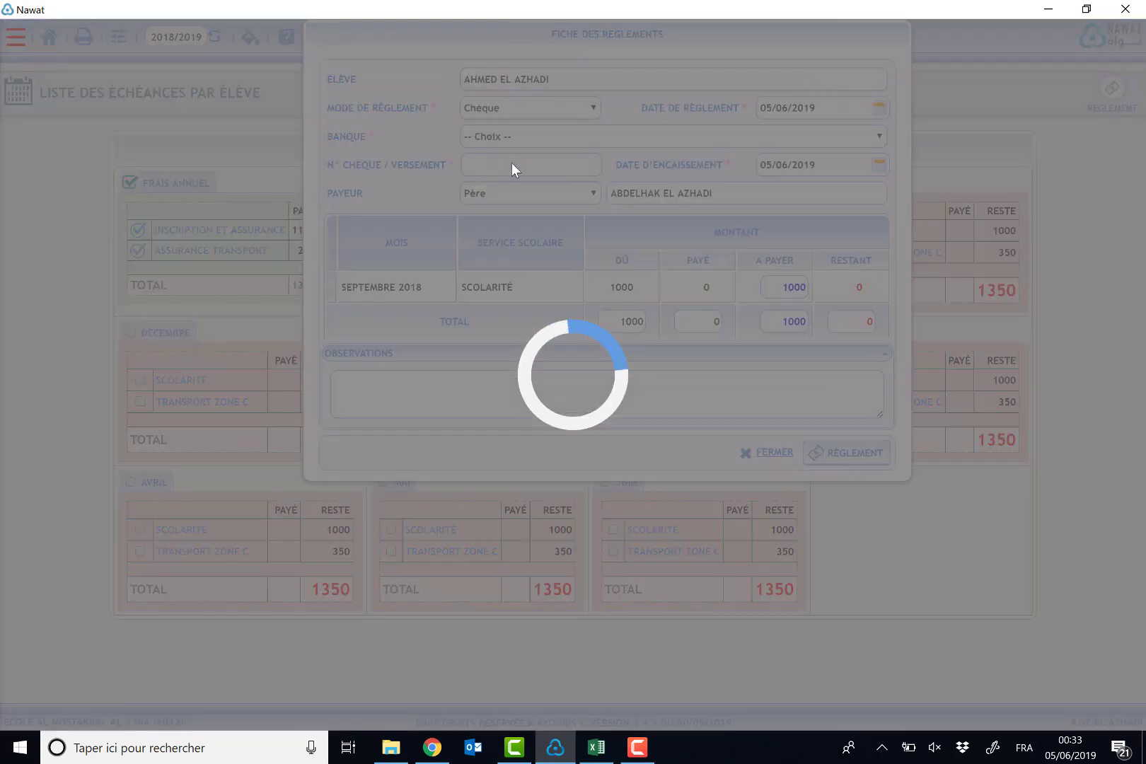
click(603, 135)
click(608, 198)
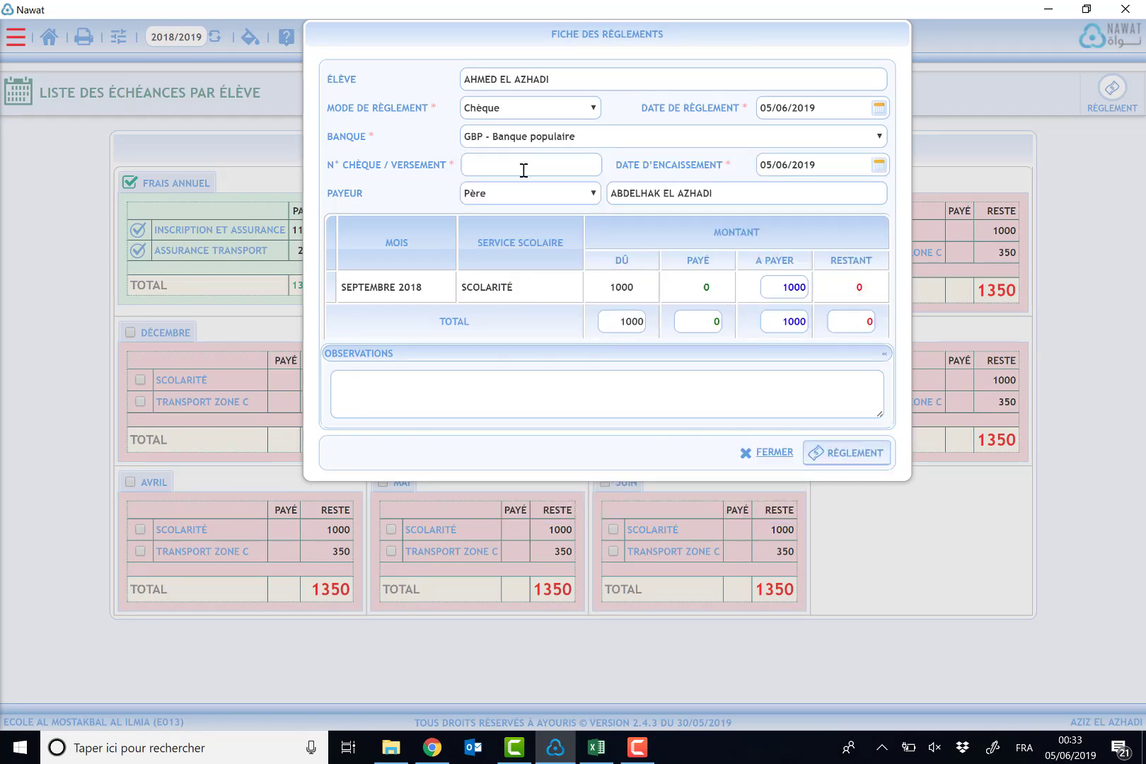
Enter the cheque number, set the payer to Mère and record the September tuition payment
click(523, 171)
text(1234567)
click(591, 194)
click(495, 248)
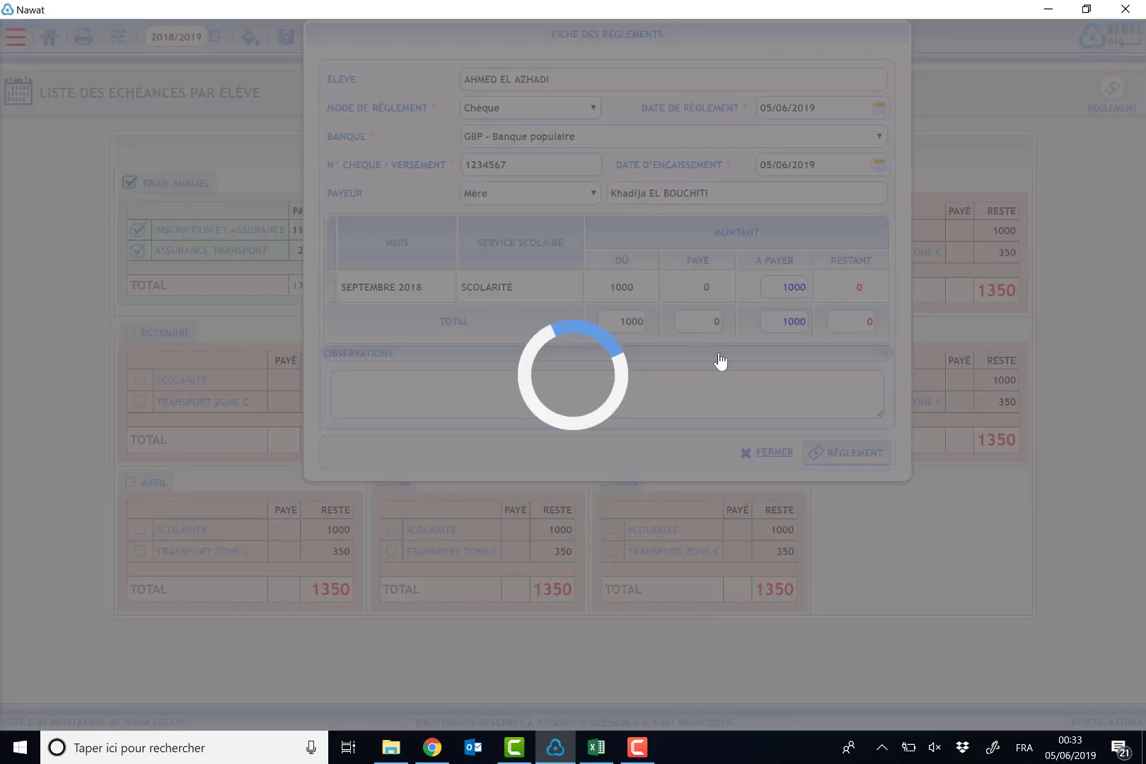
click(837, 456)
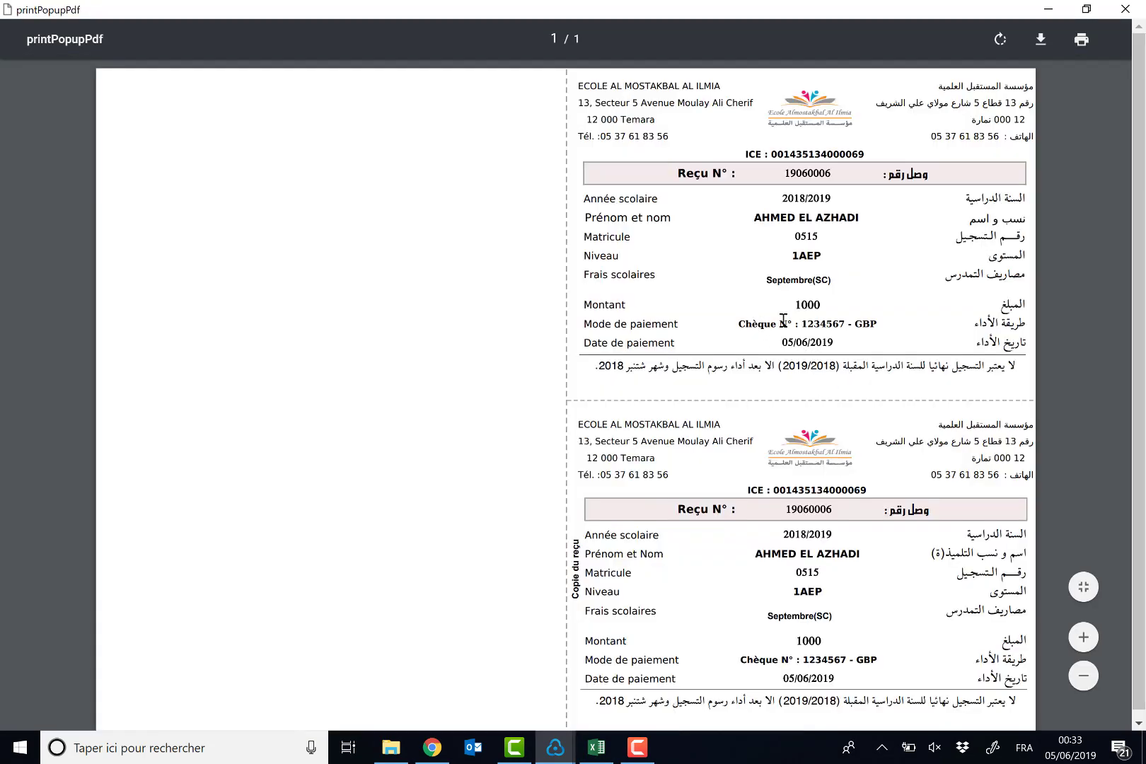
Check the cheque details under the payment mode on the receipt and close it
drag(739, 324, 875, 320)
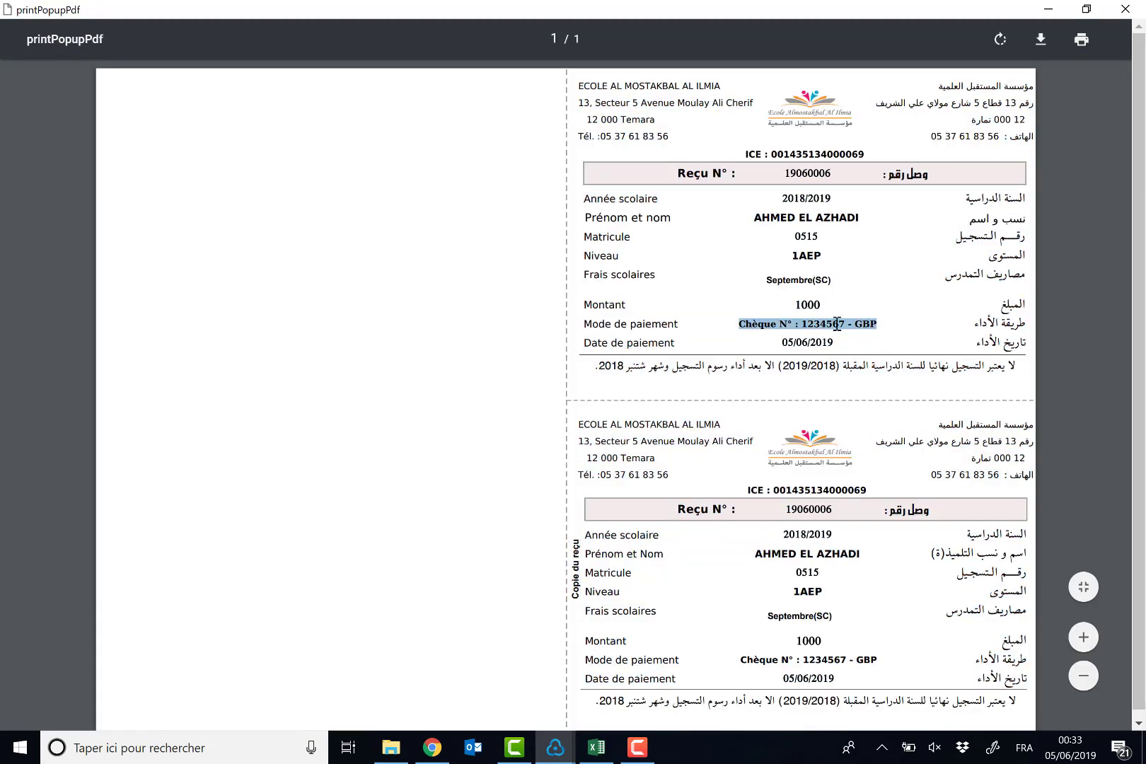
click(775, 324)
drag(777, 324, 878, 322)
click(1125, 8)
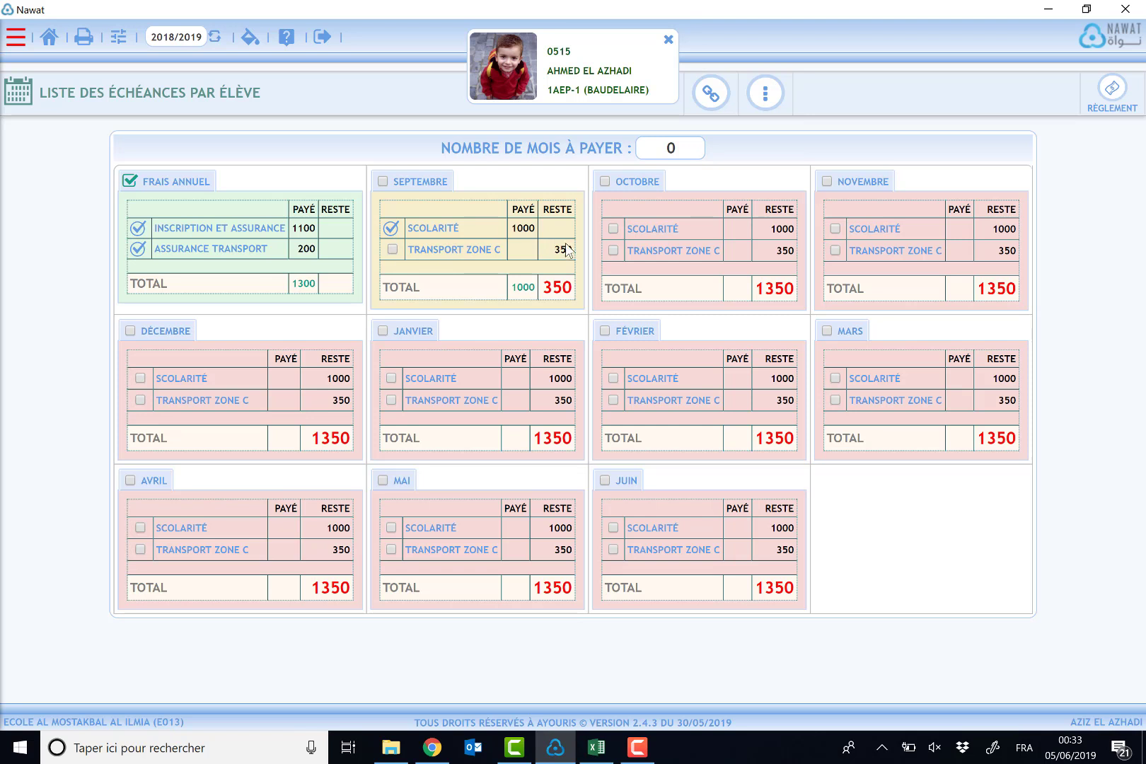
Select the unpaid remainder of September and all of October, and open the payment form
drag(553, 251, 576, 249)
drag(511, 287, 576, 286)
click(382, 183)
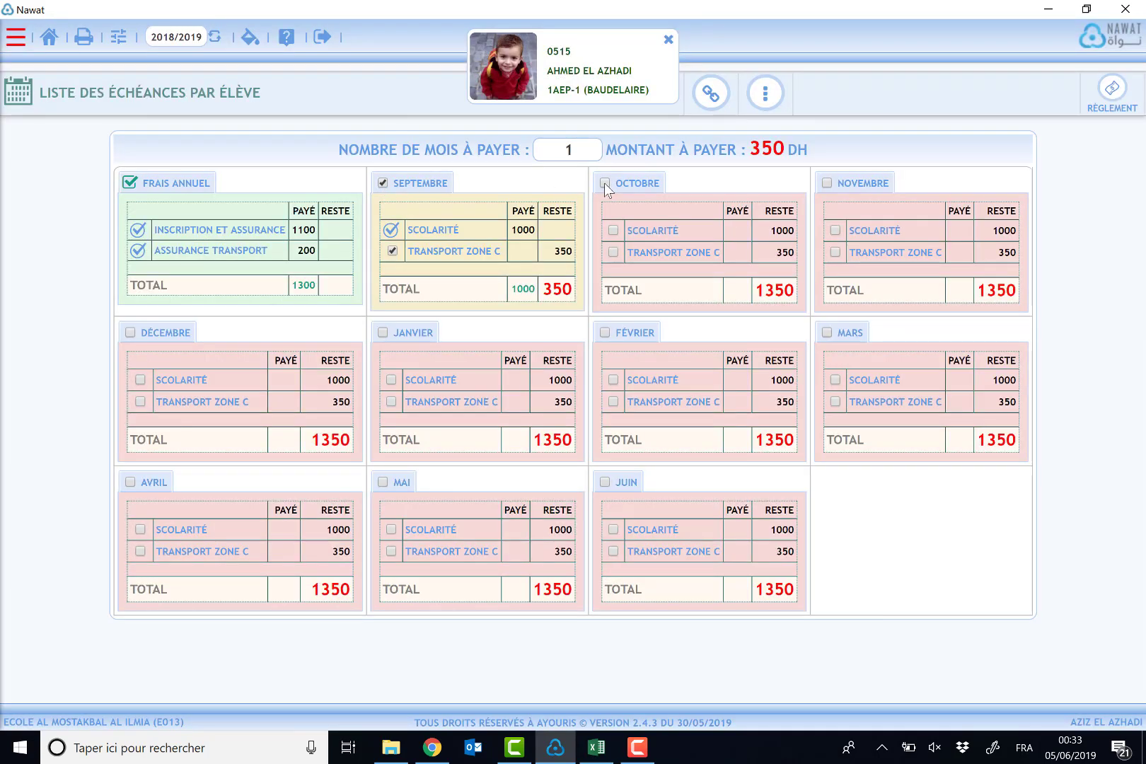
click(604, 183)
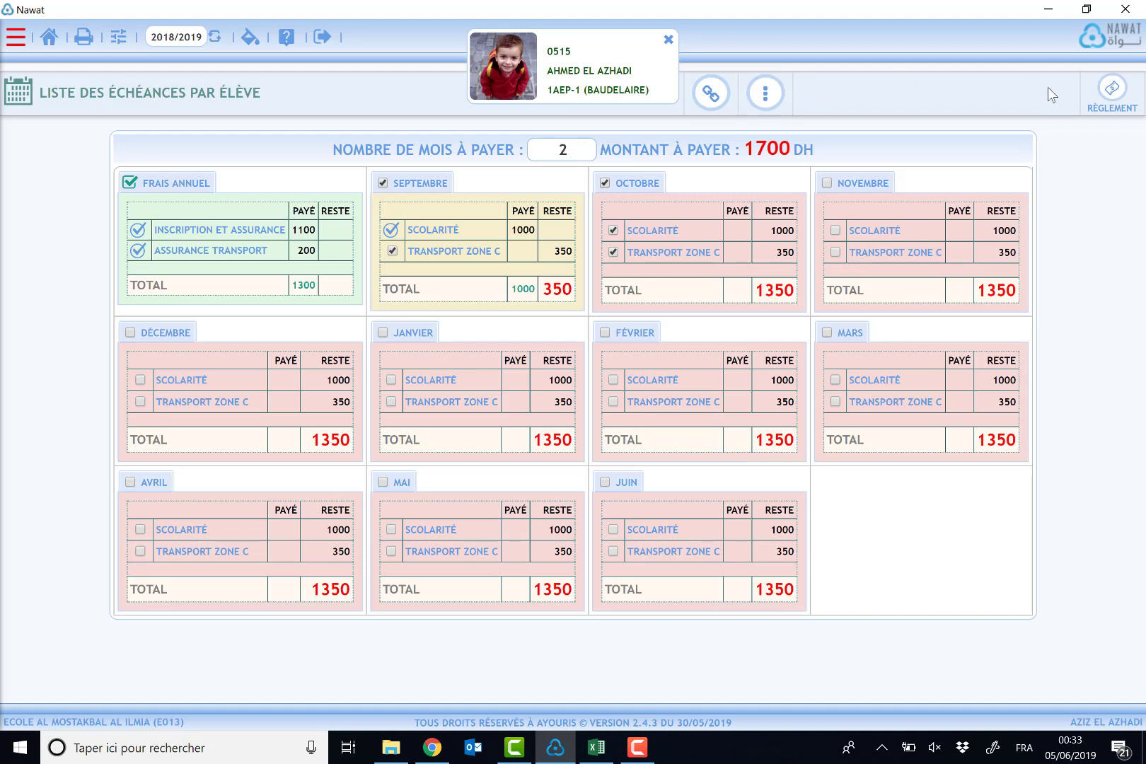
click(1109, 98)
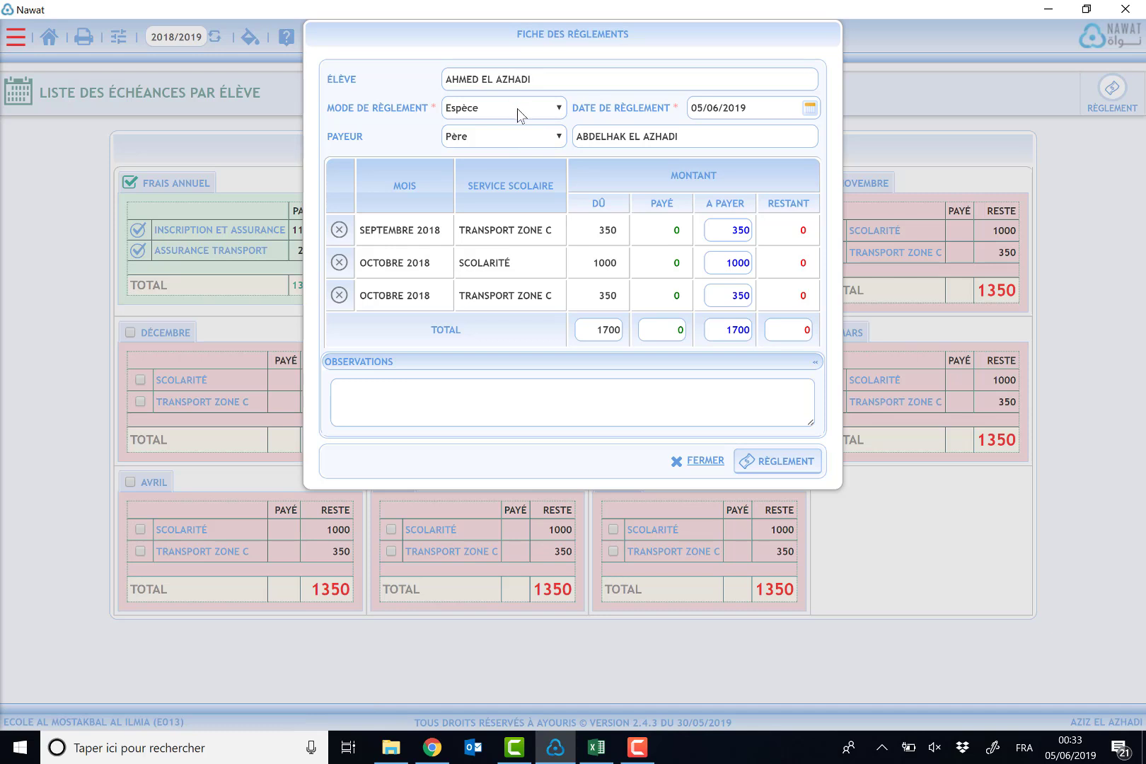
Set the payment mode to Chèque et espèce, with a cheque amount of 1000 and GBP - Banque populaire as the bank
click(518, 108)
click(516, 212)
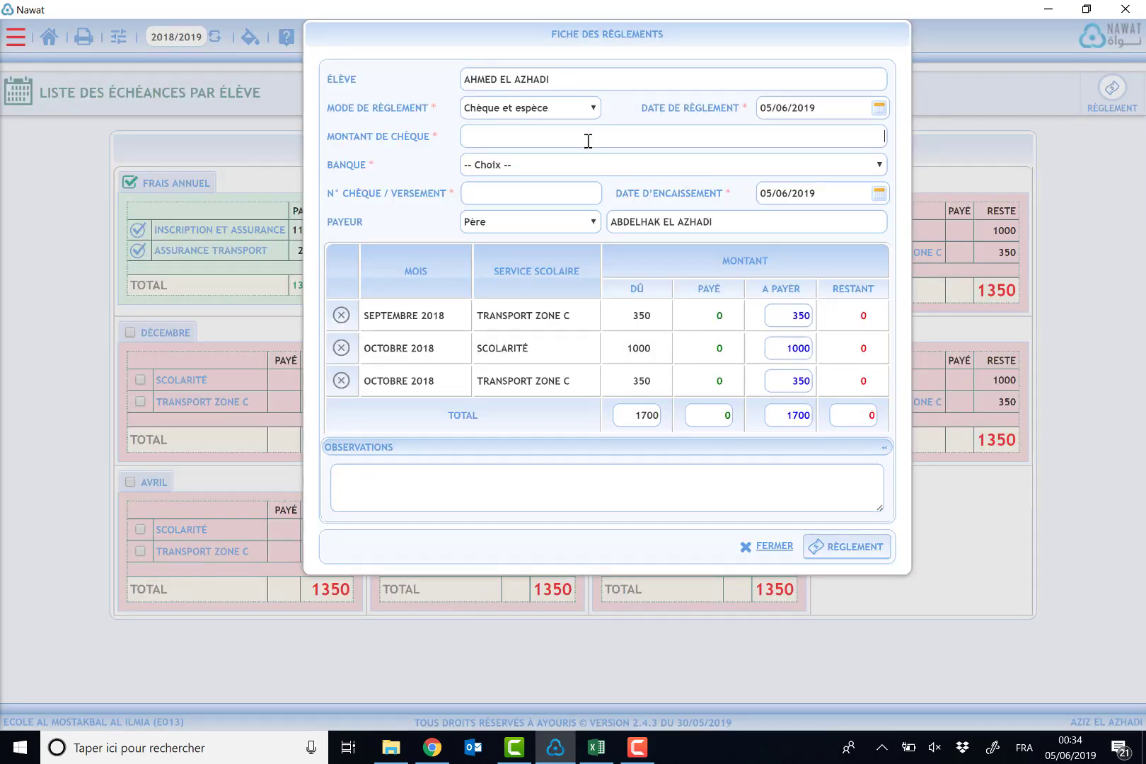
click(597, 167)
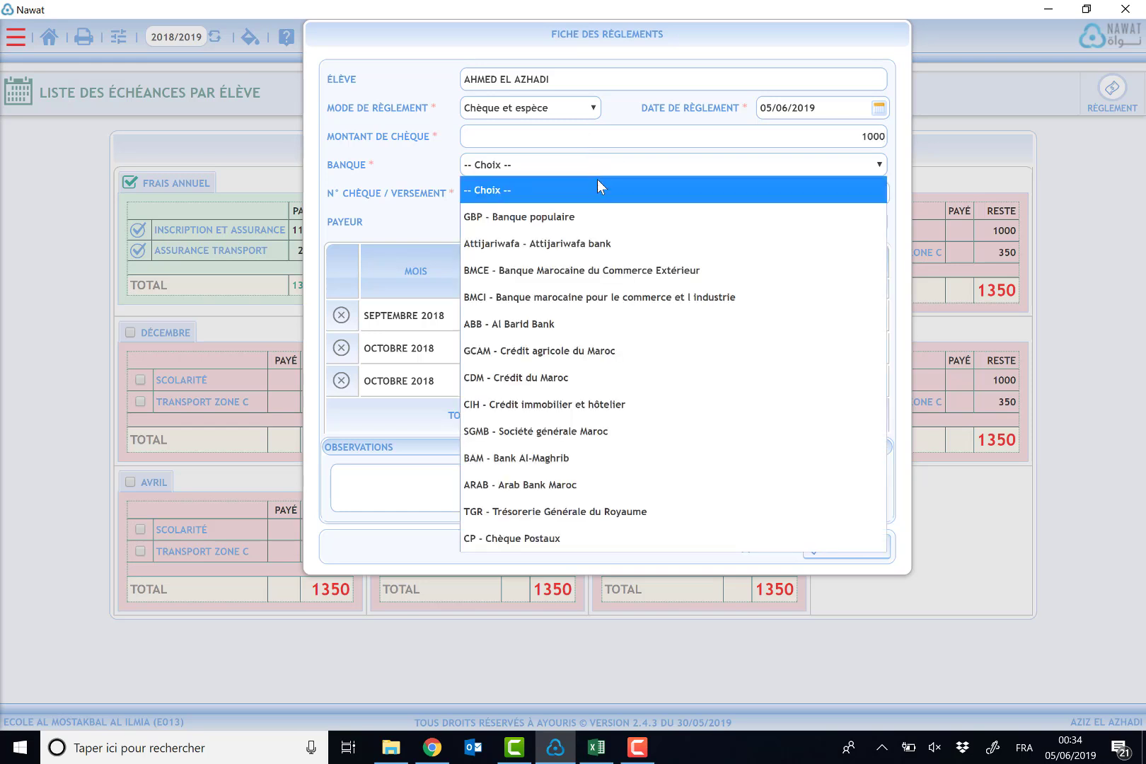
click(598, 213)
drag(855, 136, 903, 136)
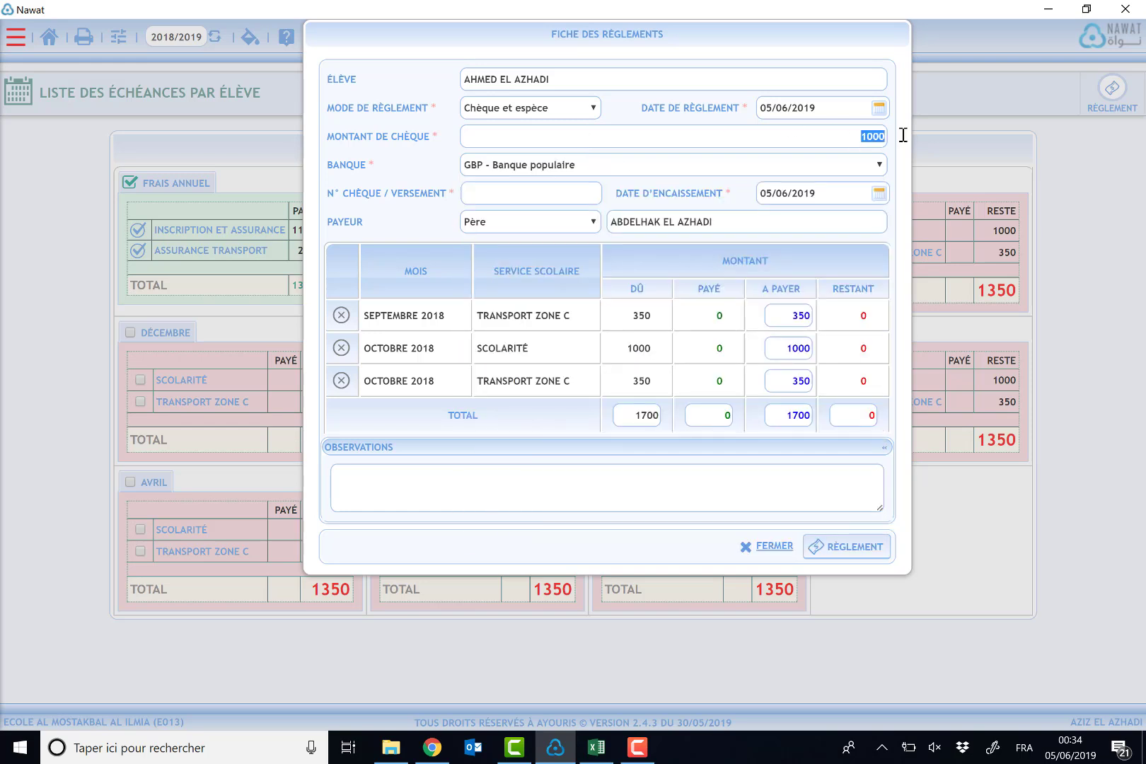
Enter the cheque number, record the combined payment and close its receipt
click(567, 197)
click(835, 542)
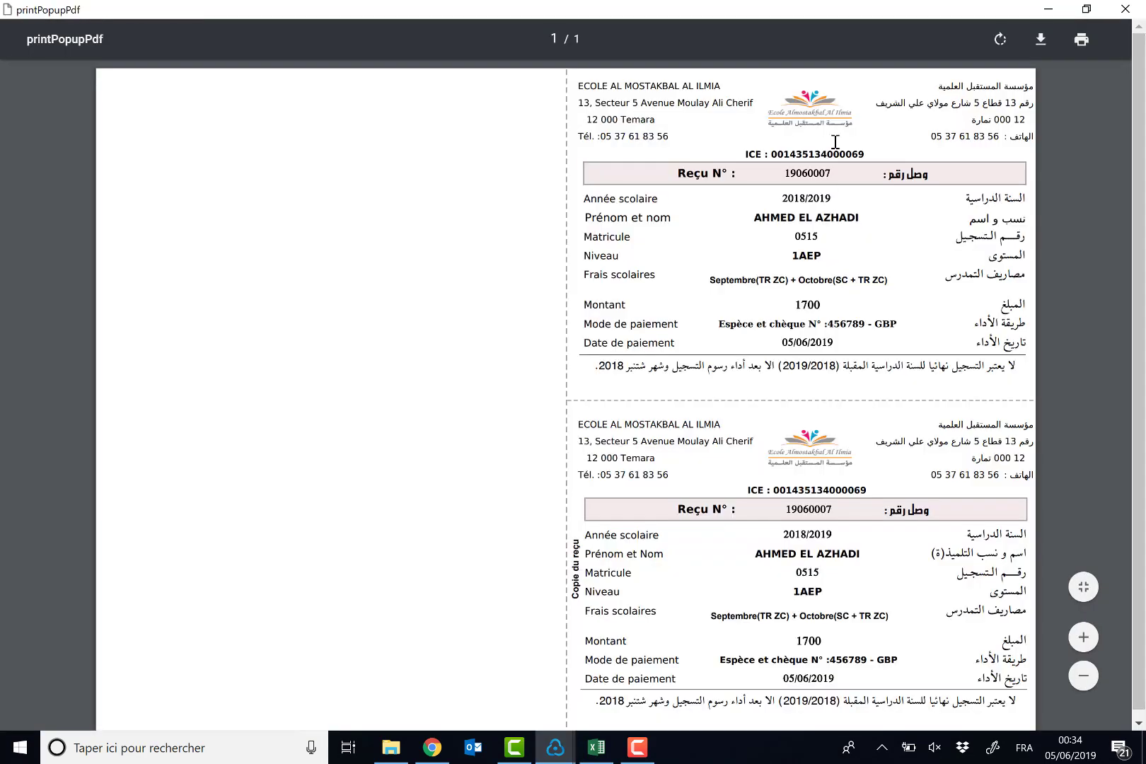
click(1125, 9)
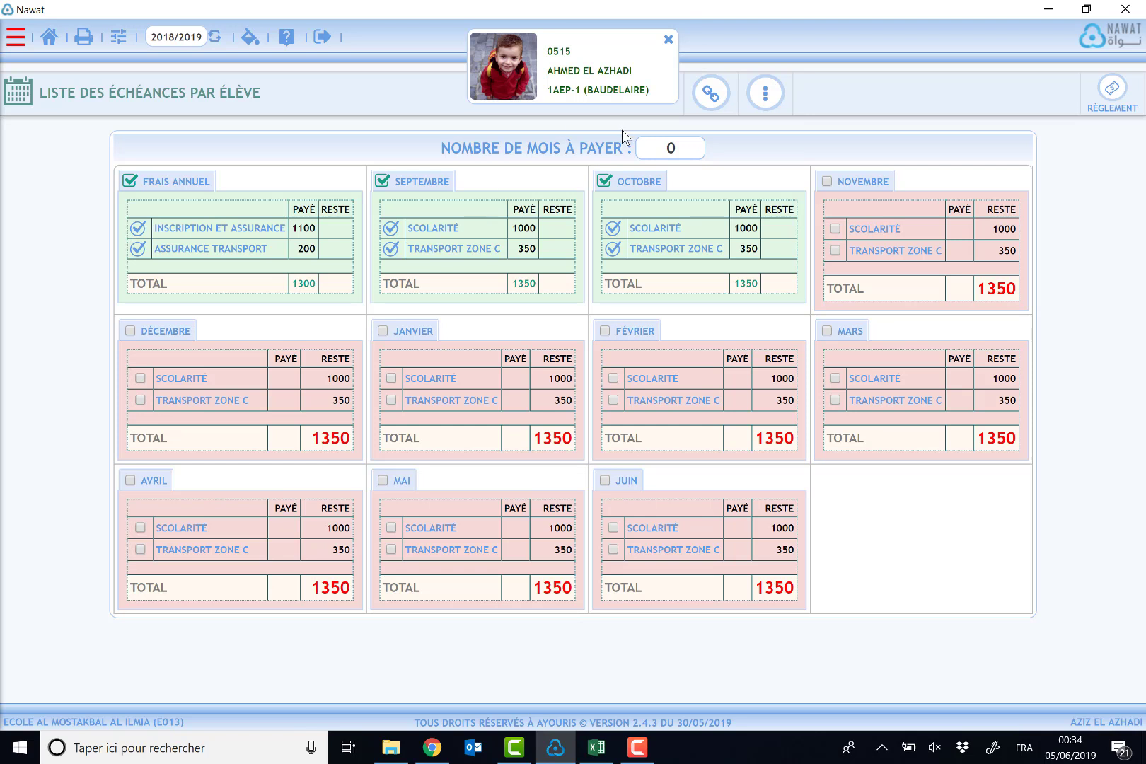
Open the cheque tracking list (Suivi des chèques) for receipts and expenses
click(723, 95)
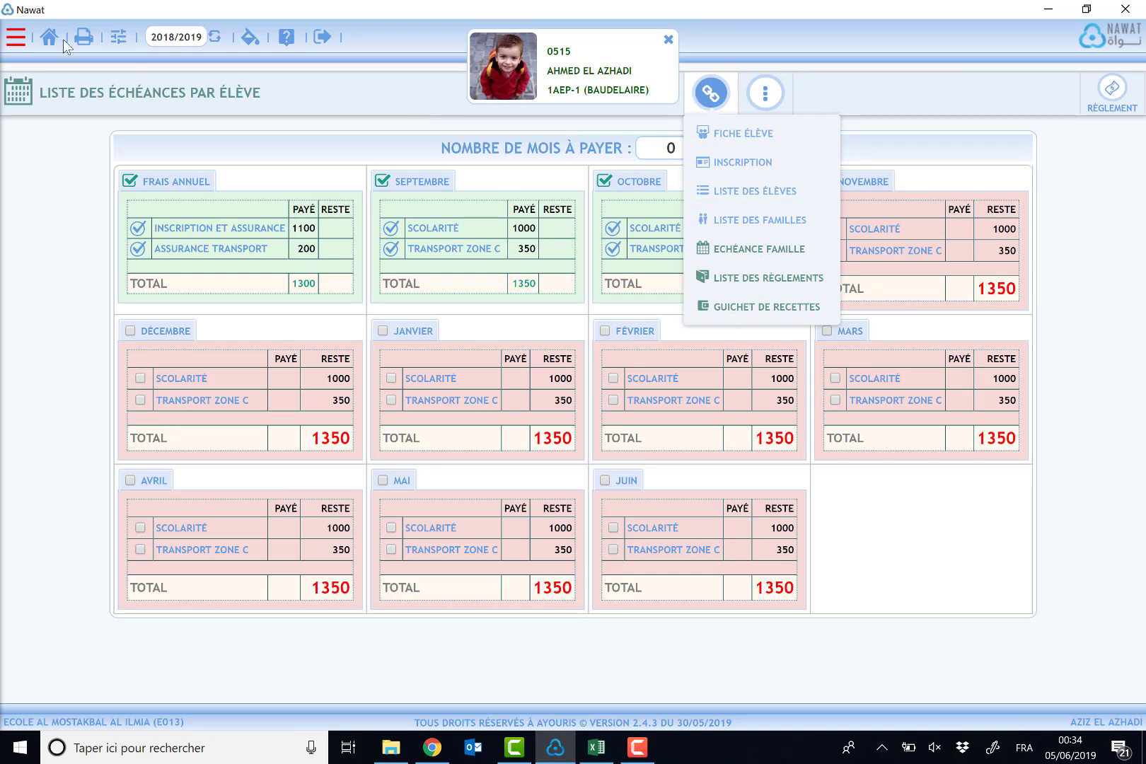
click(17, 39)
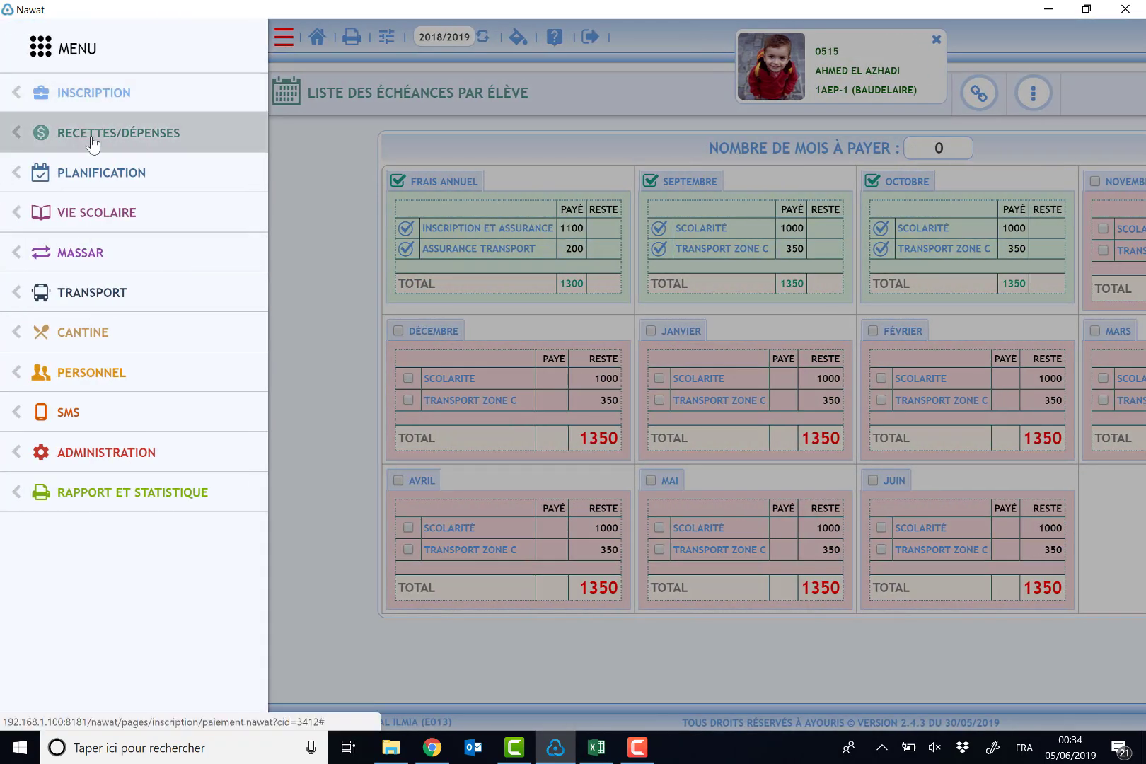
click(95, 135)
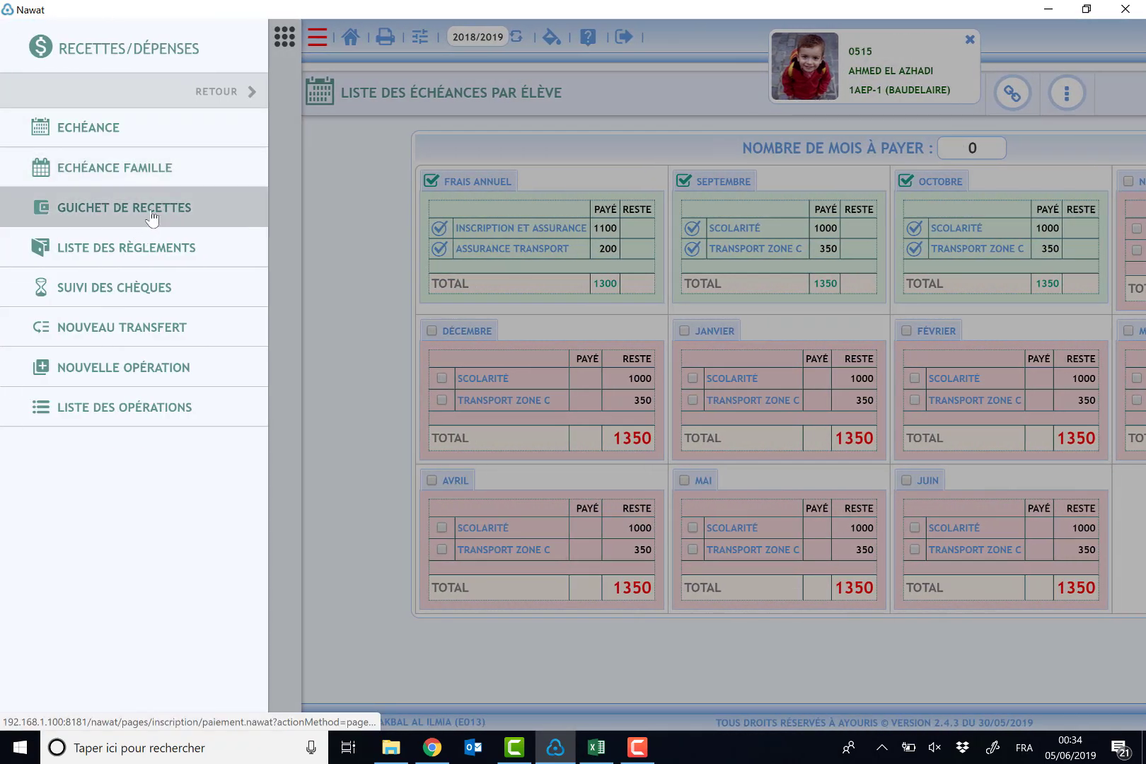
click(189, 286)
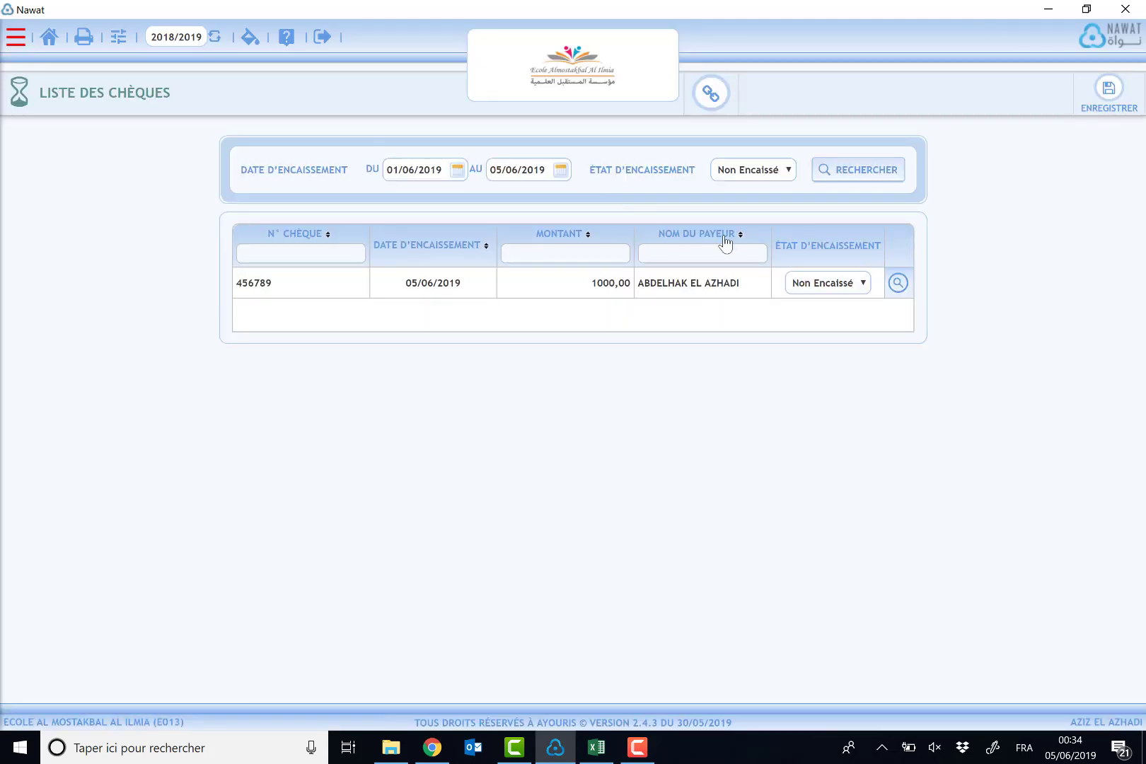
Set the collection status of the 1000 cheque dated 05/06/2019 to Impayé and save the change
drag(584, 280, 649, 283)
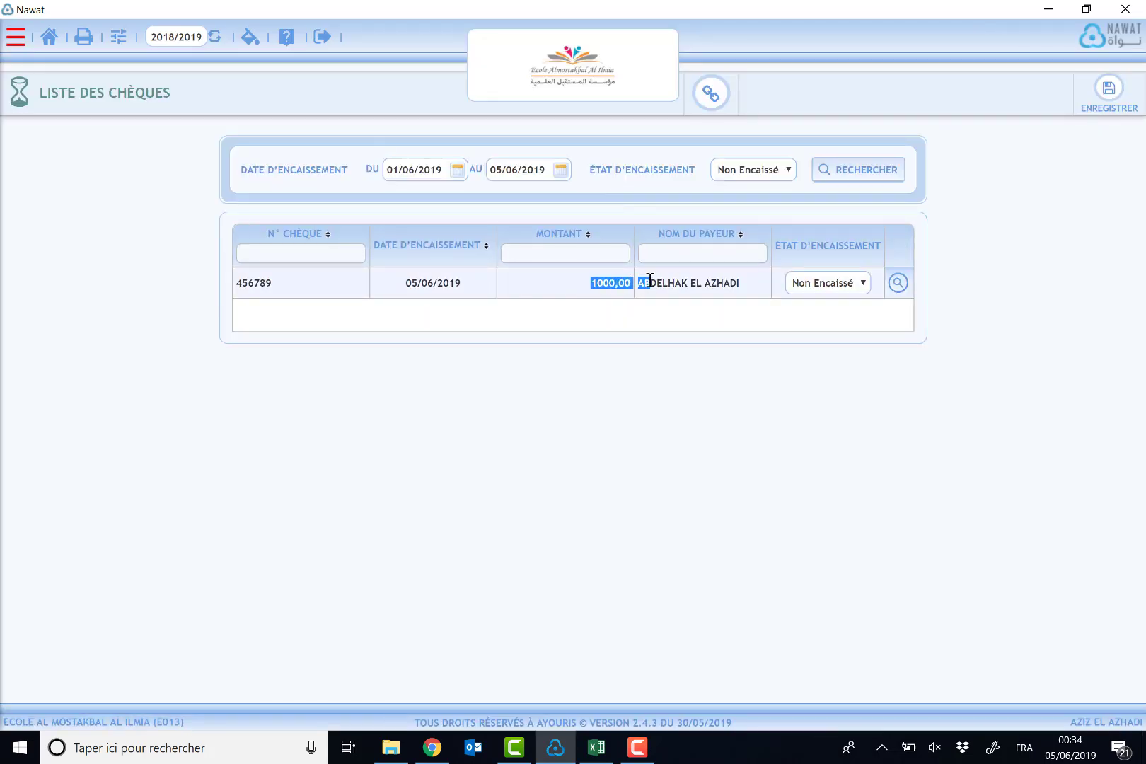
click(812, 283)
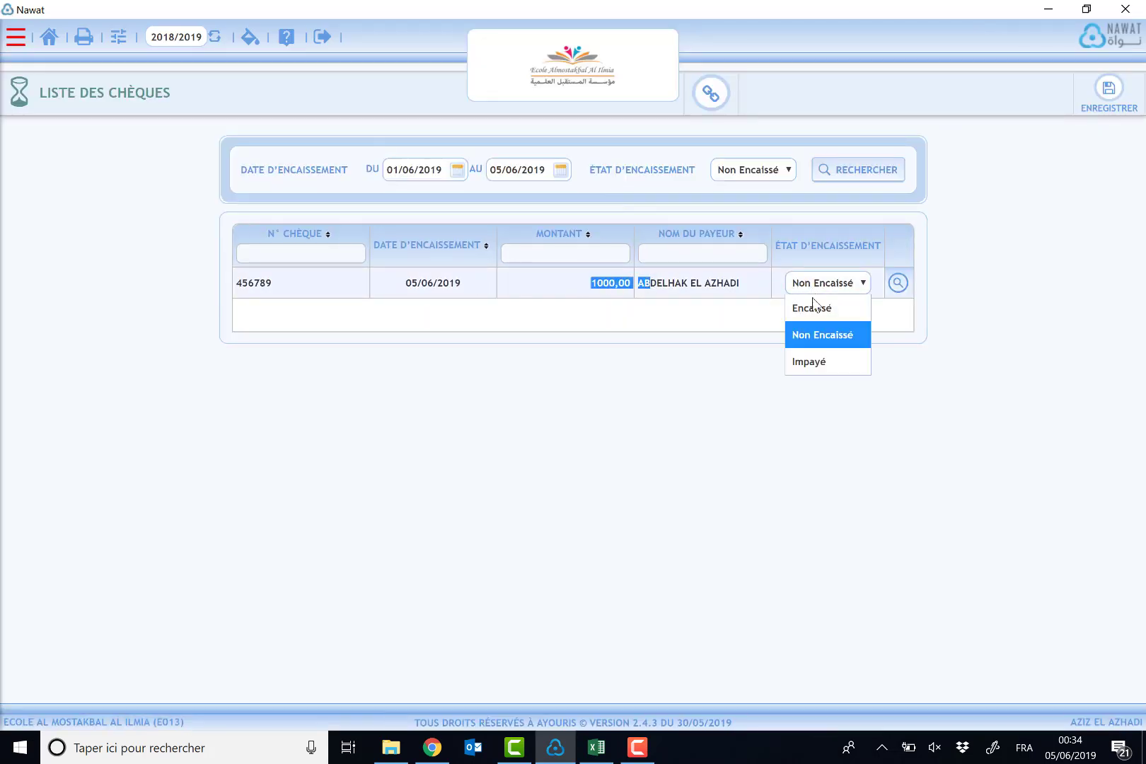
click(825, 361)
click(1106, 102)
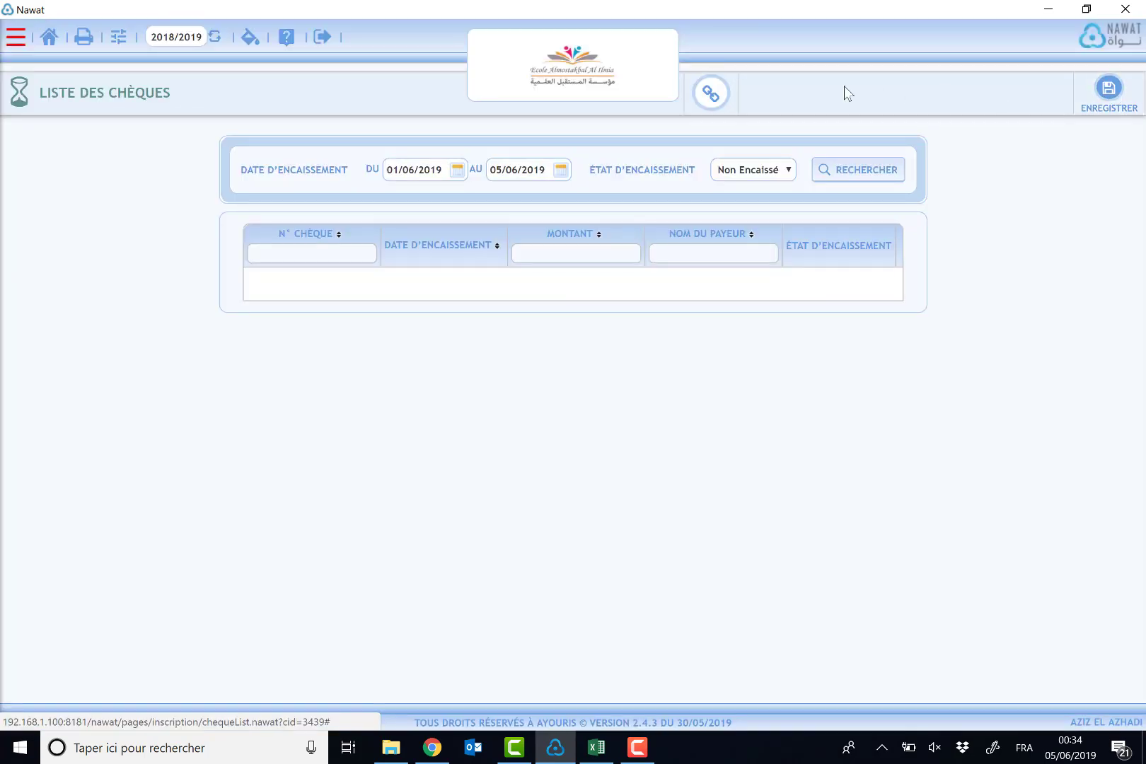
Return to the student's payment schedule (Echéance)
click(710, 93)
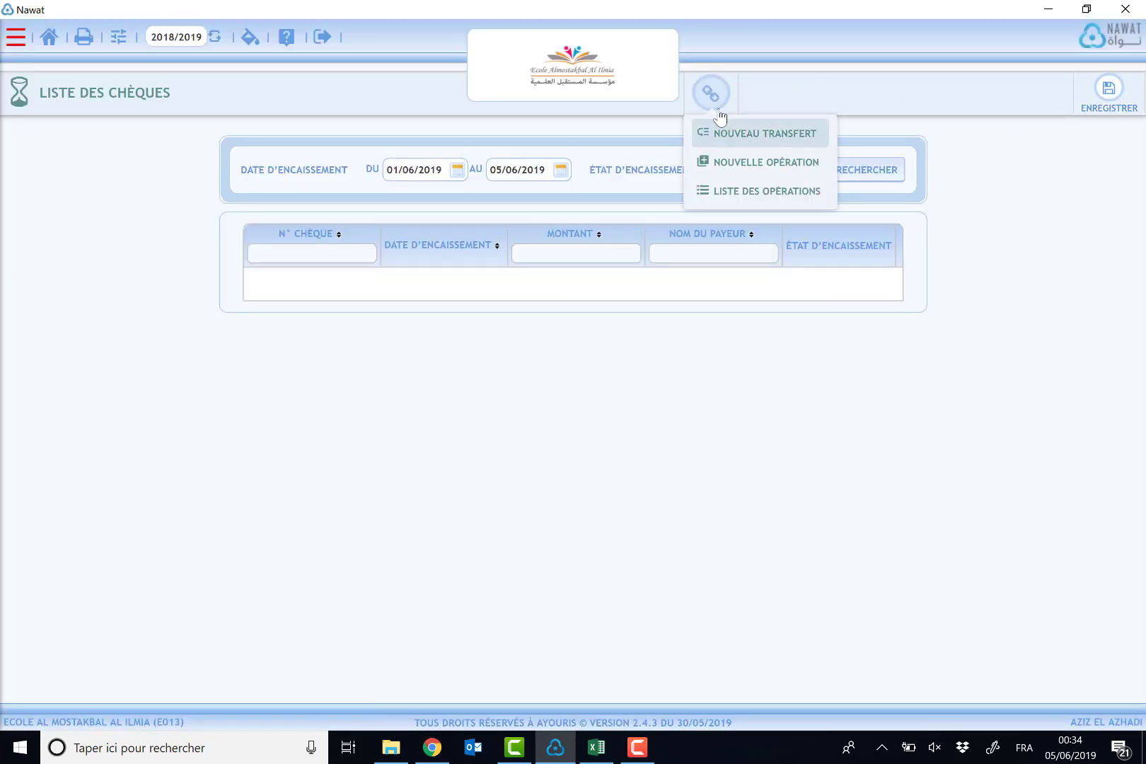
click(16, 37)
click(131, 142)
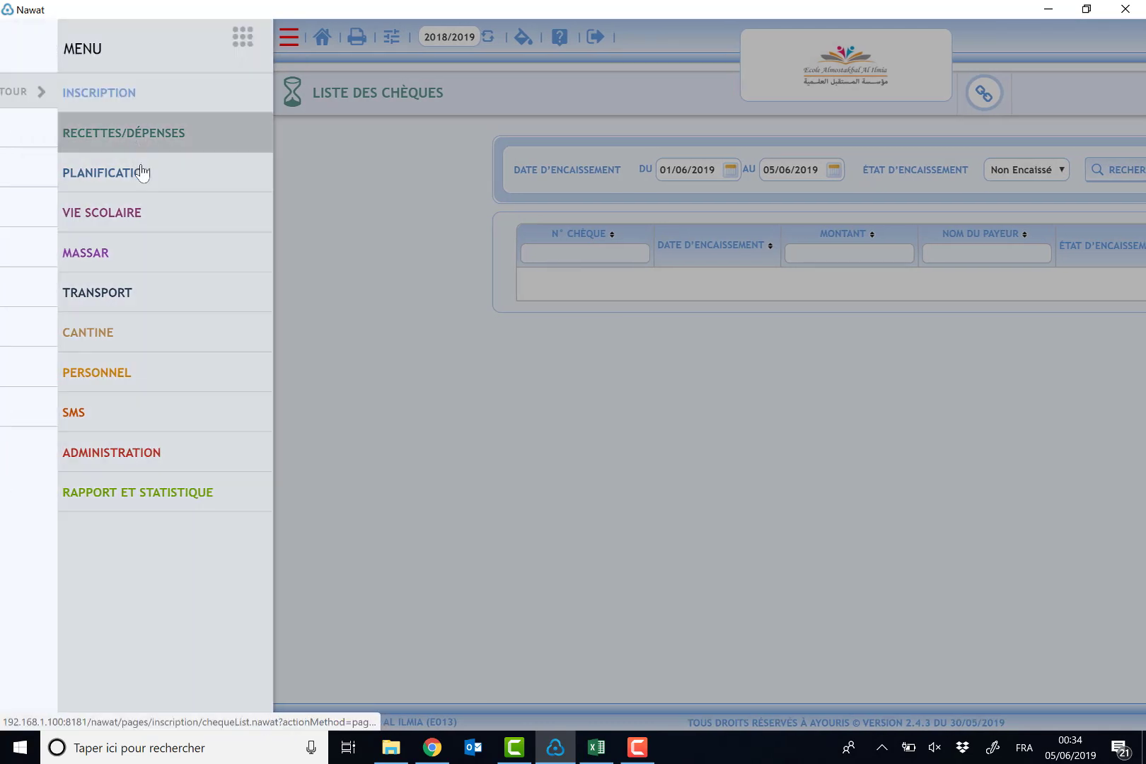
click(115, 134)
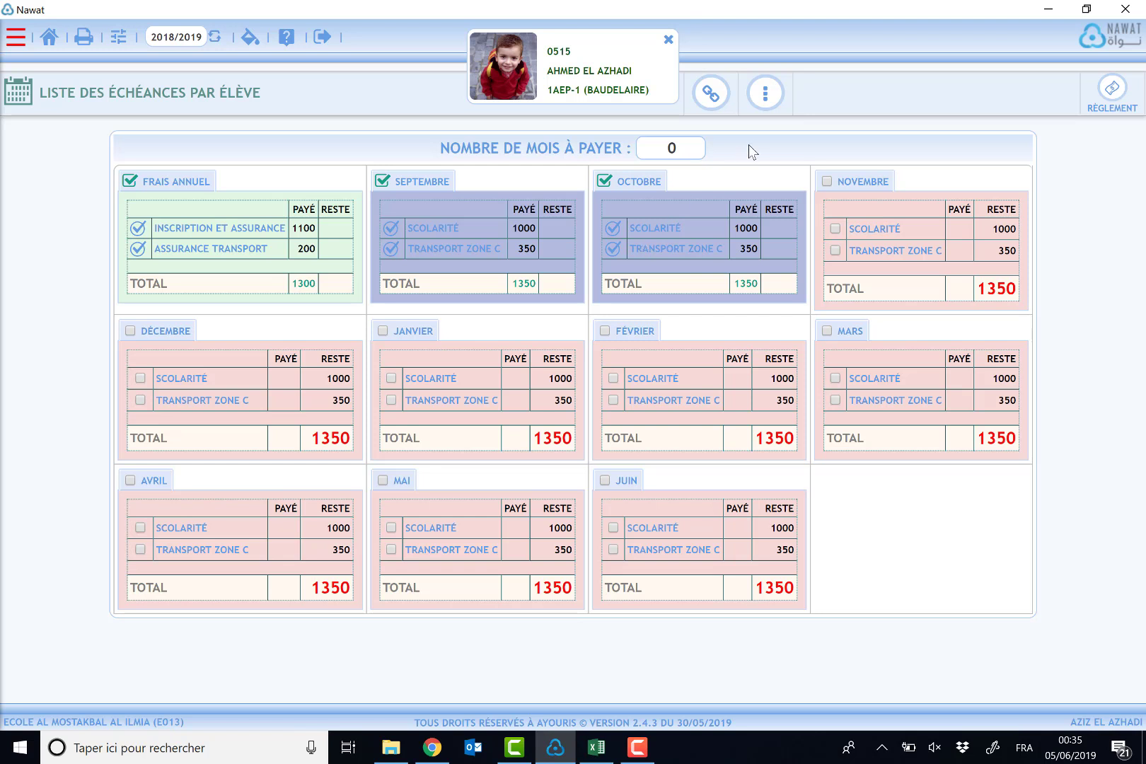
Select all fees for November and December and generate a Facture pro forma for them
click(765, 94)
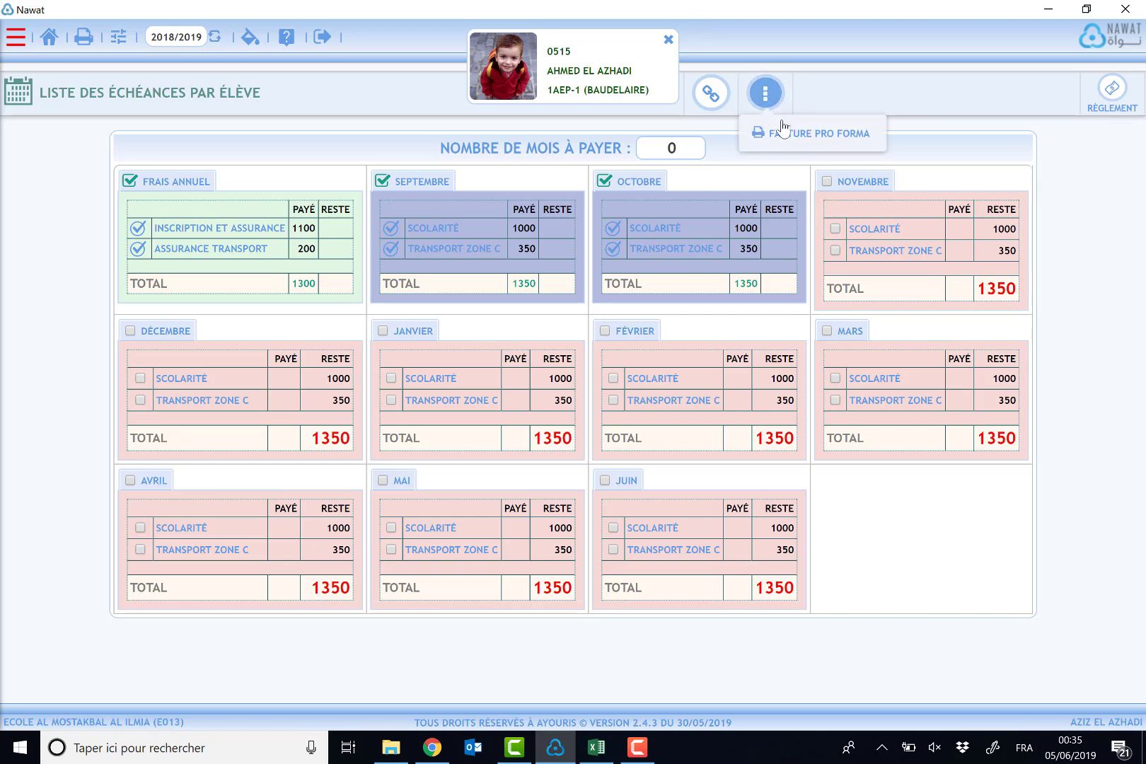
click(827, 181)
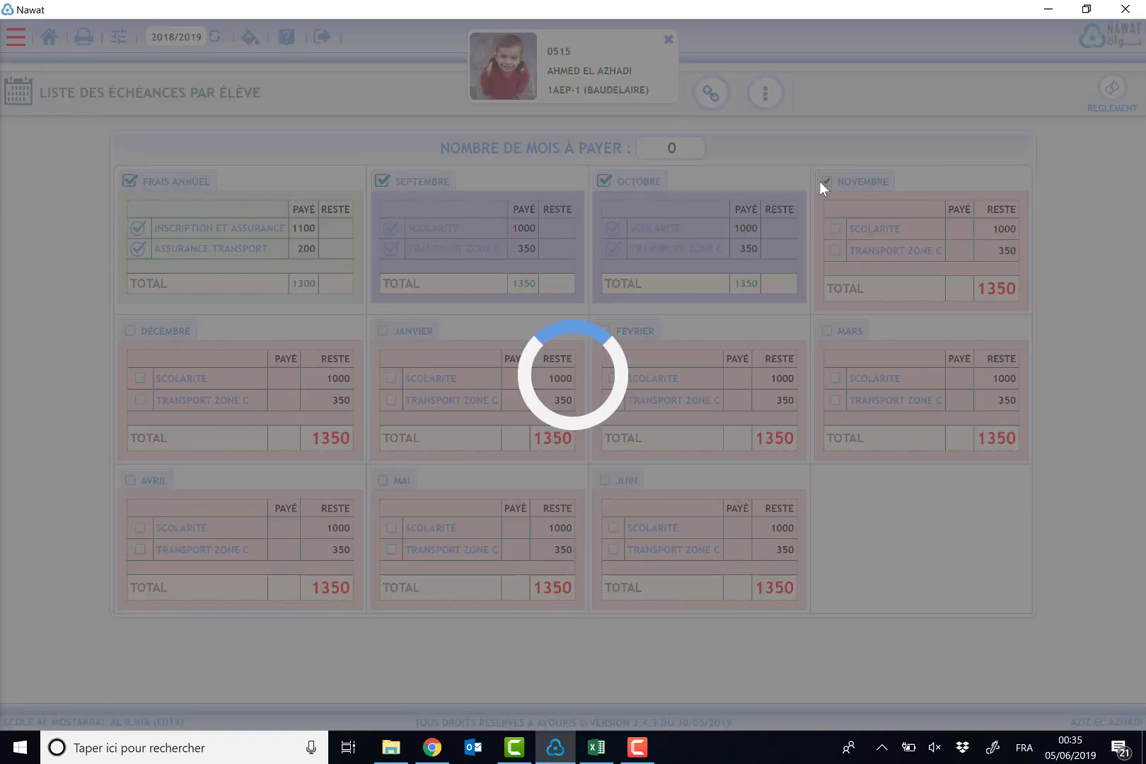
click(131, 332)
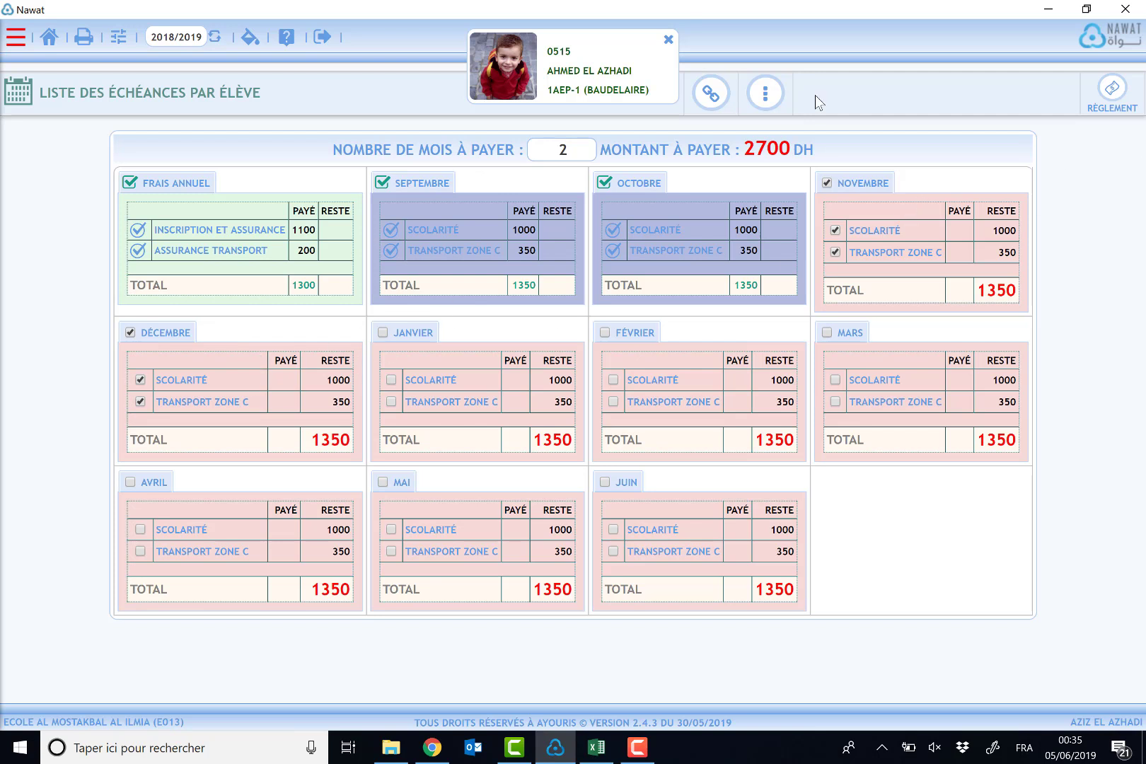
click(765, 92)
click(786, 134)
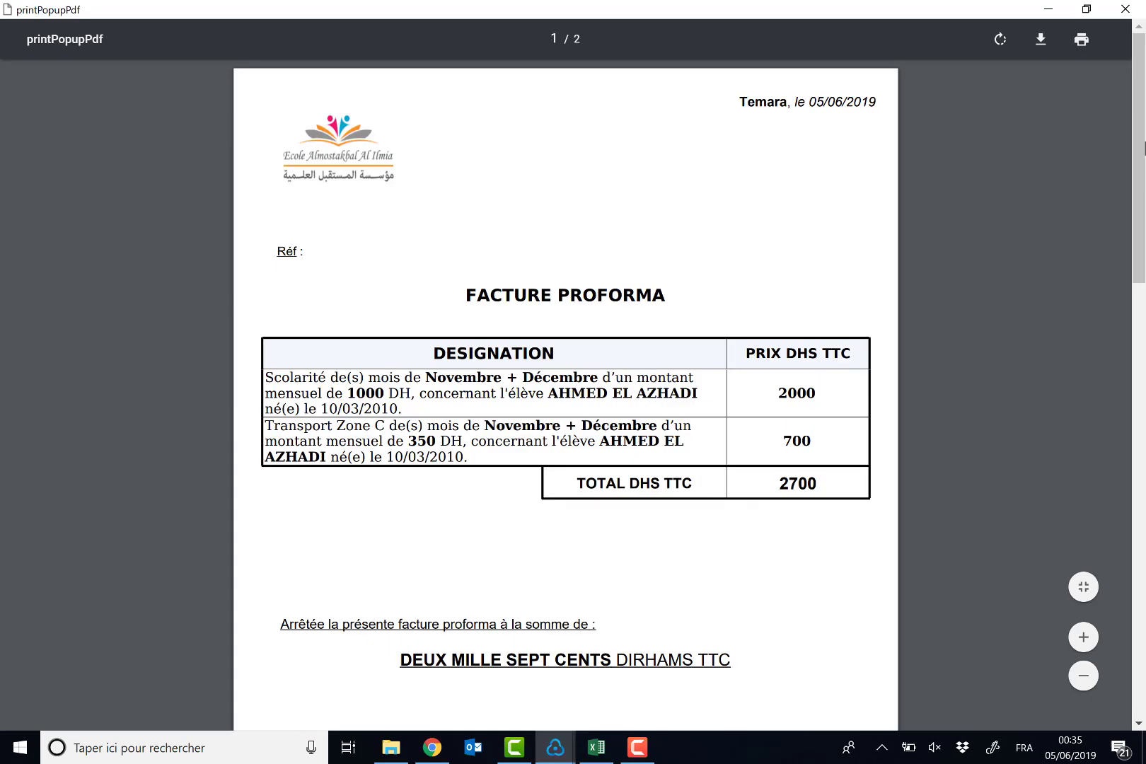
Review the pro forma invoice's tuition and transport lines, total, amount in words and signatory
drag(1145, 155, 1144, 184)
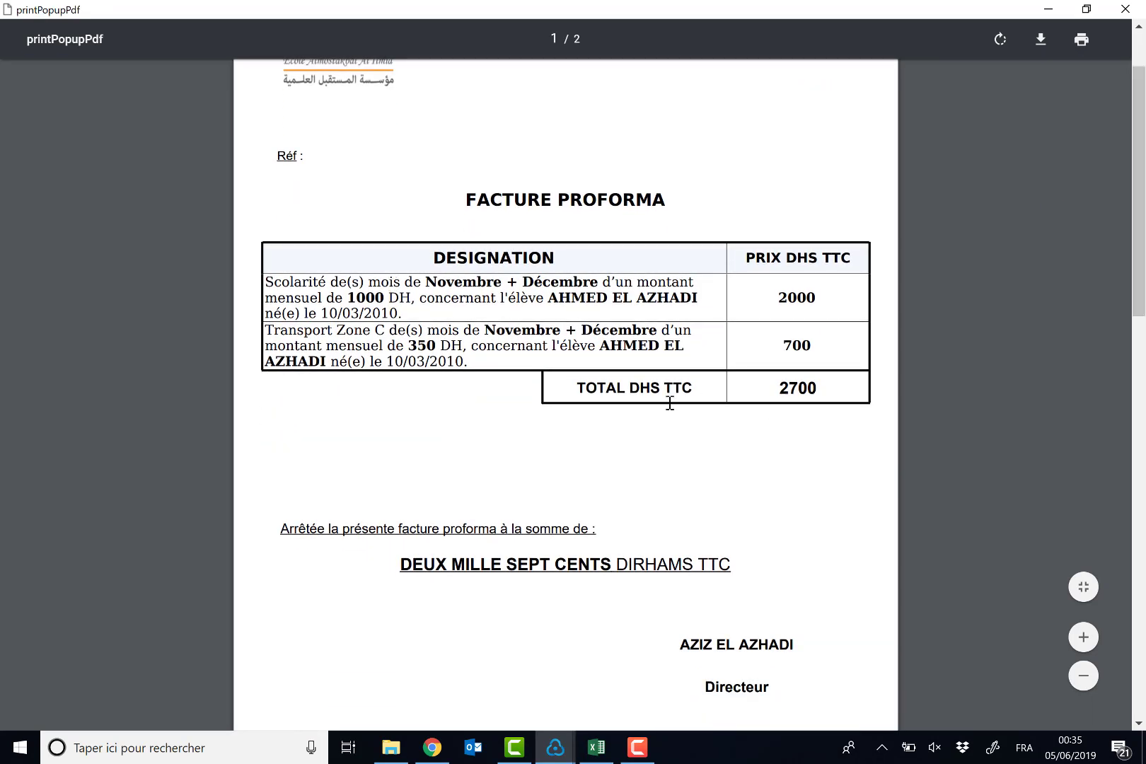
drag(529, 298, 636, 357)
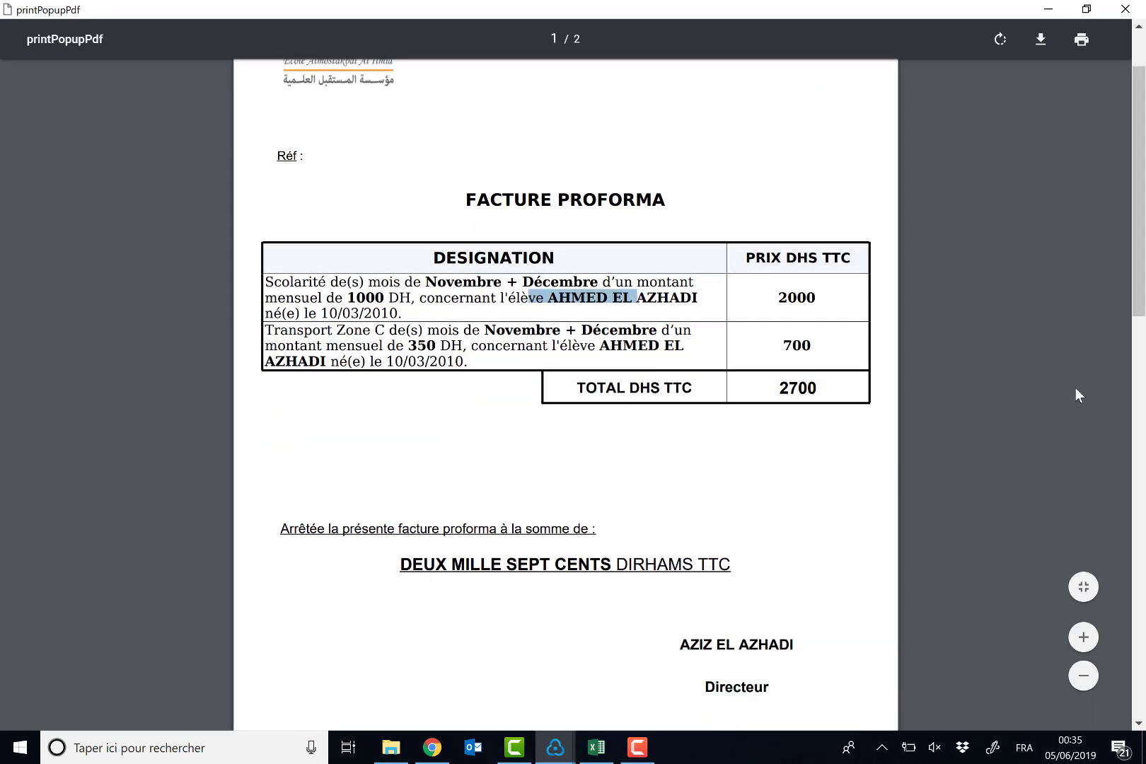
scroll(865, 402, down, 2)
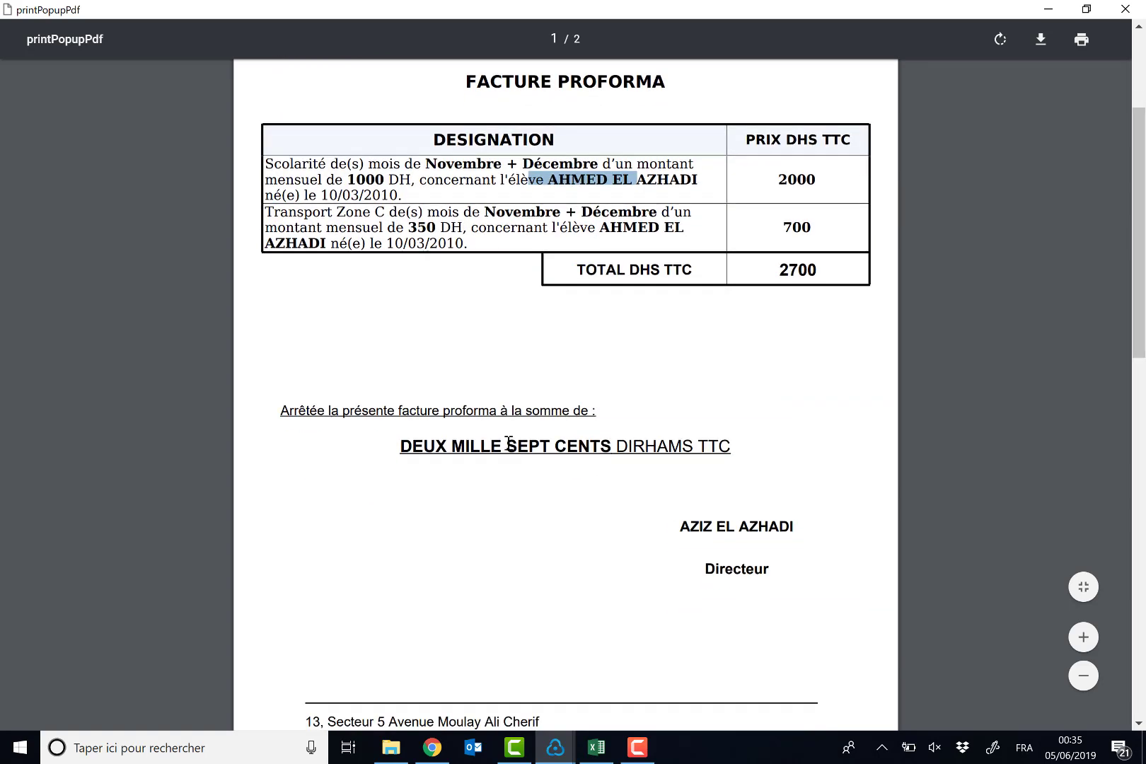